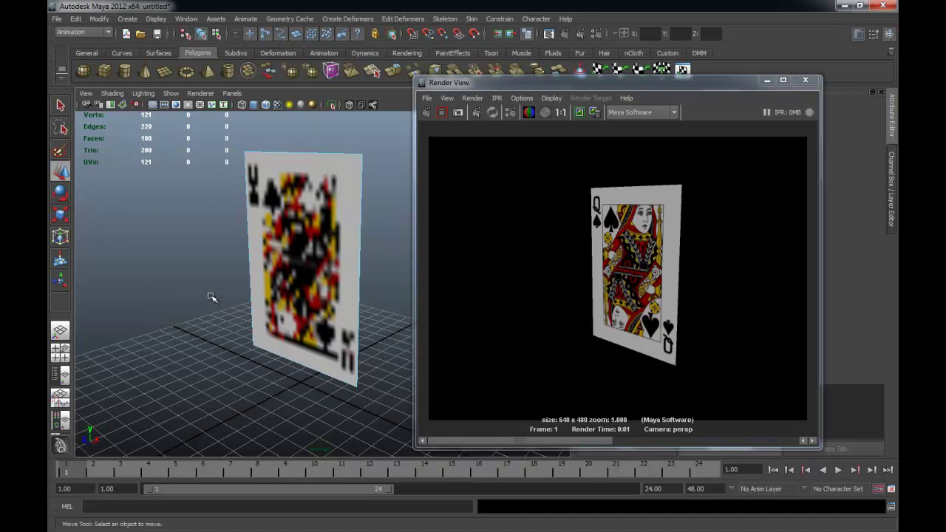
# Orbit the perspective view toward the card and re-render it from the new angle.
pyautogui.moveTo(342, 229)
pyautogui.keyDown('alt'); pyautogui.mouseDown()
pyautogui.moveTo(234, 222)
pyautogui.moveTo(336, 233)
pyautogui.mouseUp(); pyautogui.keyUp('alt')
pyautogui.click(424, 112)
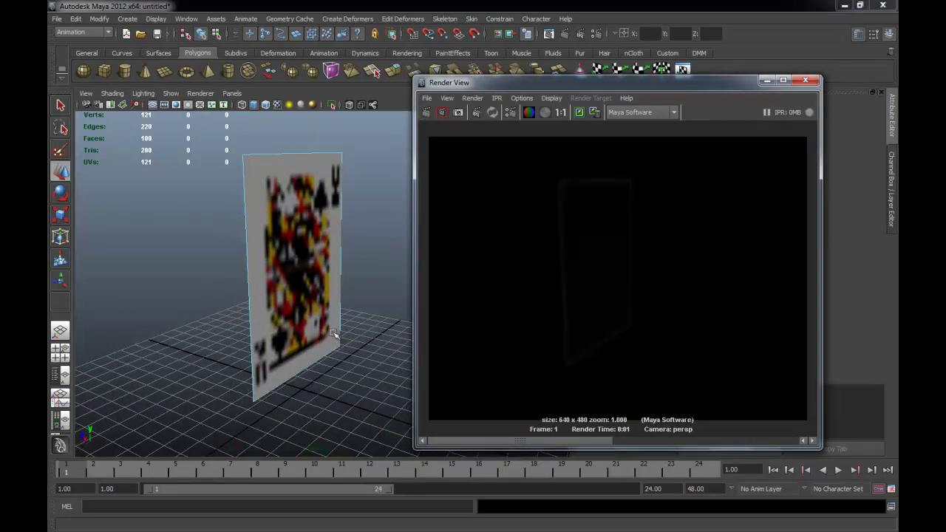
pyautogui.keyDown('alt'); pyautogui.moveTo(334, 334); pyautogui.dragTo(228, 337); pyautogui.keyUp('alt')
pyautogui.scroll(2, 229, 338)
pyautogui.click(425, 112)
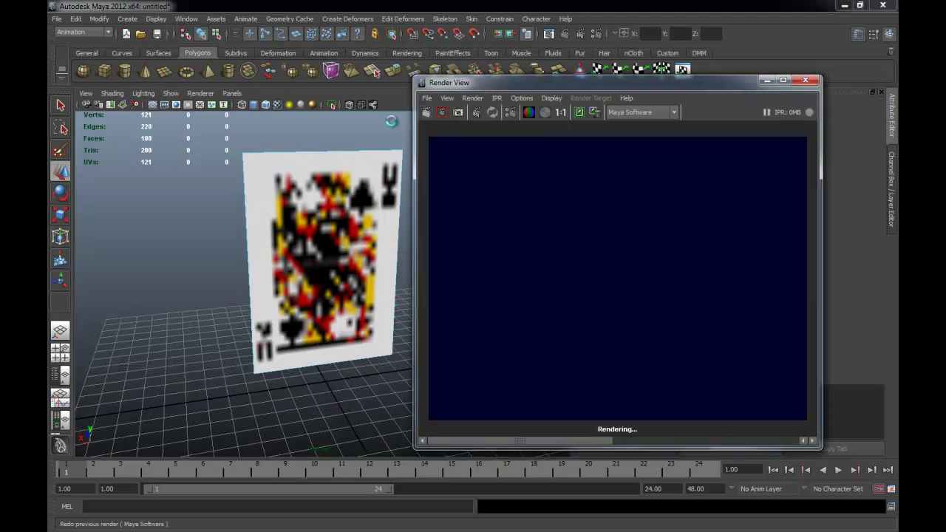
# Render each side of the card: the queen of spades front and the patterned back.
pyautogui.moveTo(391, 121)
pyautogui.keyDown('alt'); pyautogui.mouseDown()
pyautogui.moveTo(302, 217)
pyautogui.moveTo(283, 166)
pyautogui.mouseUp(); pyautogui.keyUp('alt')
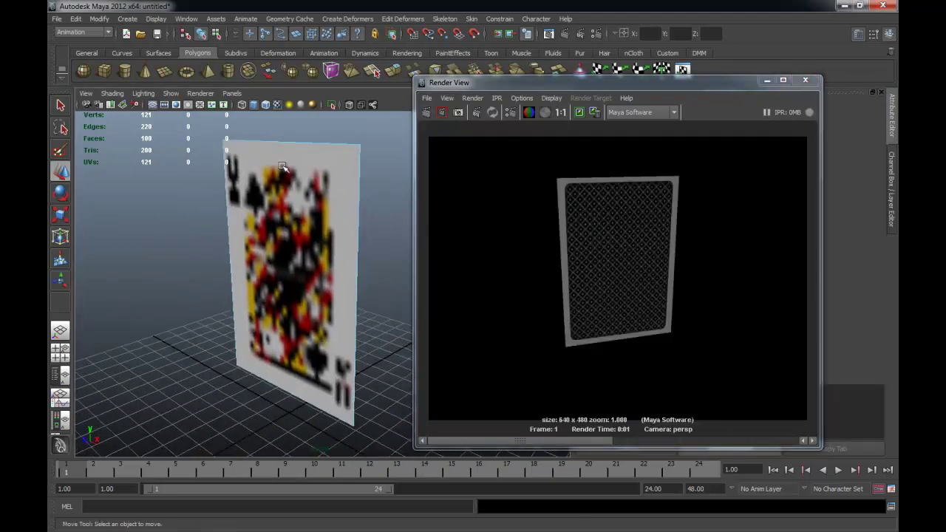
pyautogui.click(426, 112)
pyautogui.moveTo(327, 202)
pyautogui.keyDown('alt'); pyautogui.mouseDown()
pyautogui.moveTo(141, 239)
pyautogui.moveTo(211, 196)
pyautogui.moveTo(243, 211)
pyautogui.mouseUp(); pyautogui.keyUp('alt')
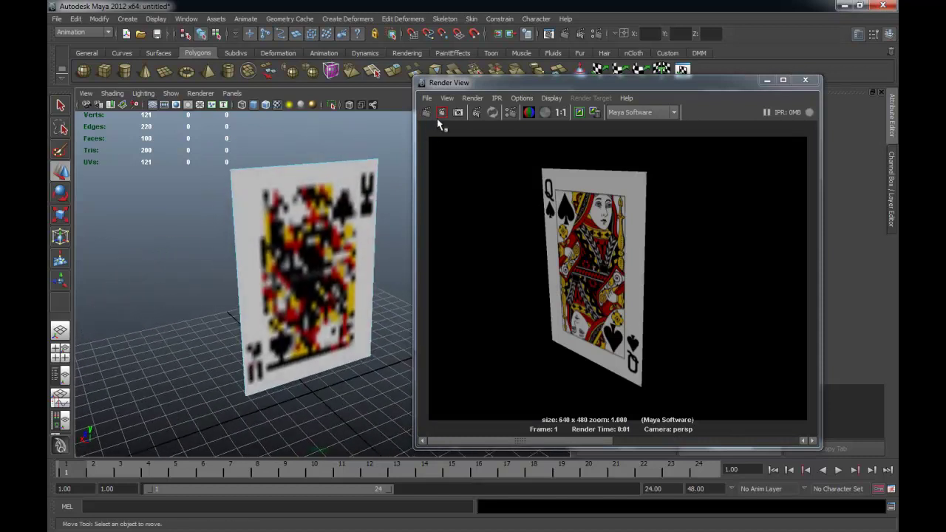
pyautogui.click(426, 113)
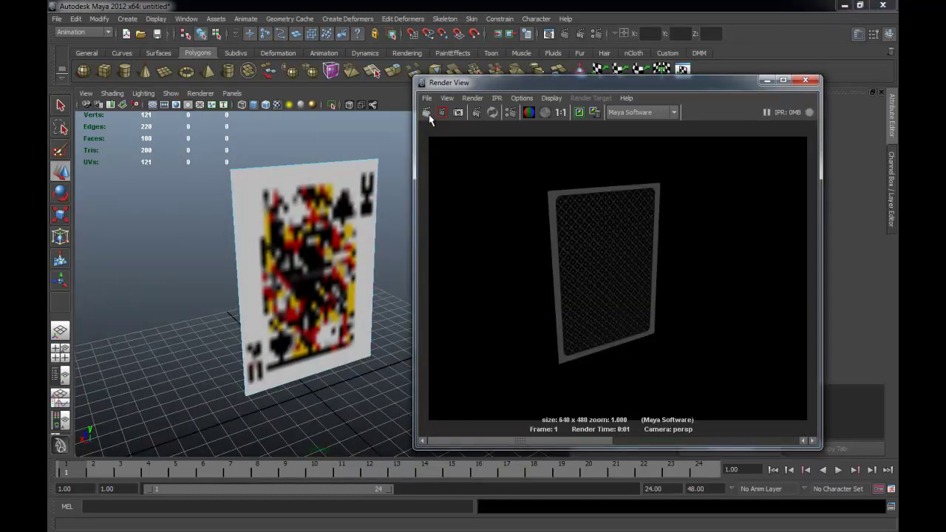
# Close Render View and inspect the card's condition1 shading network in Hypershade.
pyautogui.click(814, 82)
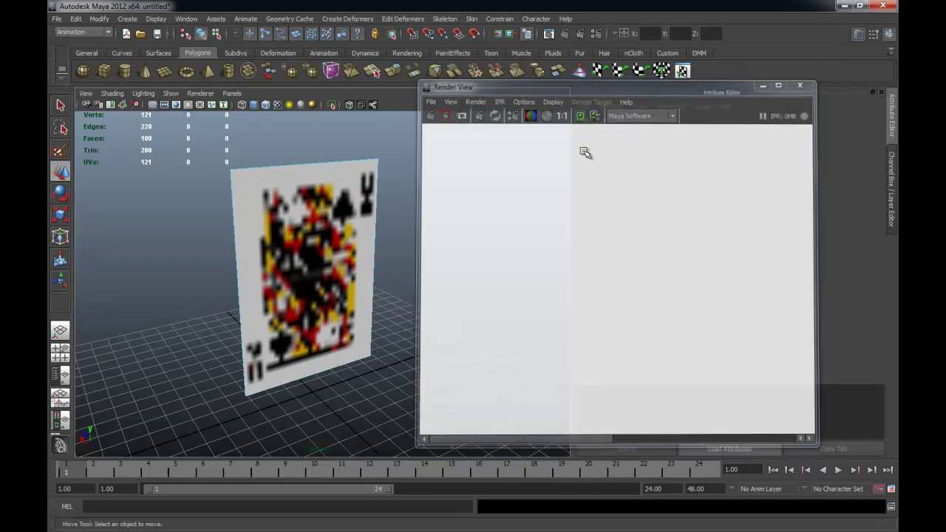
pyautogui.moveTo(392, 253)
pyautogui.keyDown('alt'); pyautogui.mouseDown()
pyautogui.moveTo(500, 258)
pyautogui.moveTo(333, 270)
pyautogui.moveTo(392, 270)
pyautogui.moveTo(357, 257)
pyautogui.mouseUp(); pyautogui.keyUp('alt')
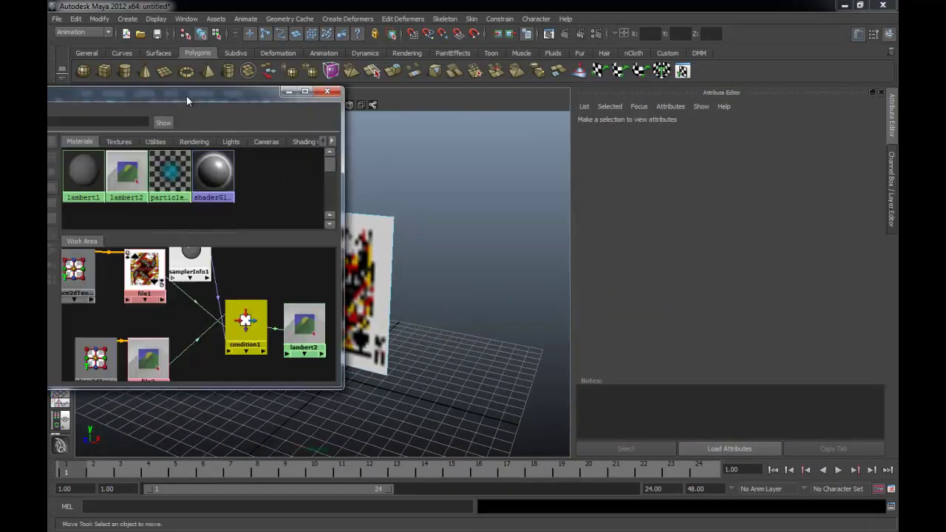
pyautogui.moveTo(222, 89); pyautogui.dragTo(266, 78)
pyautogui.moveTo(283, 304); pyautogui.dragTo(332, 325, button='right')
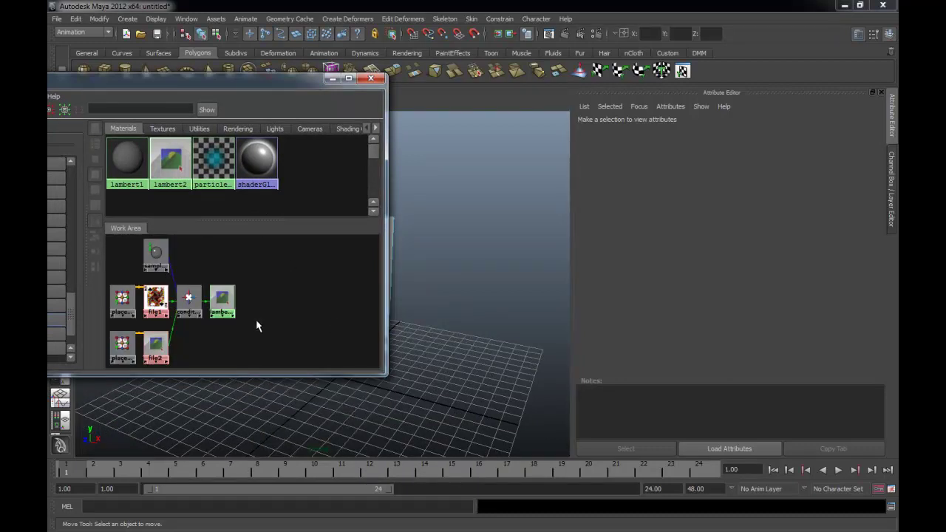
pyautogui.moveTo(255, 326)
pyautogui.keyDown('alt'); pyautogui.mouseDown(button='middle')
pyautogui.moveTo(277, 310)
pyautogui.moveTo(325, 314)
pyautogui.mouseUp(button='middle'); pyautogui.keyUp('alt')
pyautogui.moveTo(235, 86)
pyautogui.mouseDown()
pyautogui.moveTo(352, 126)
pyautogui.moveTo(49, 46)
pyautogui.mouseUp()
pyautogui.click(122, 39)
# Discard the card scene without saving and start a new empty scene.
pyautogui.keyDown('alt'); pyautogui.moveTo(192, 230); pyautogui.dragTo(198, 232); pyautogui.keyUp('alt')
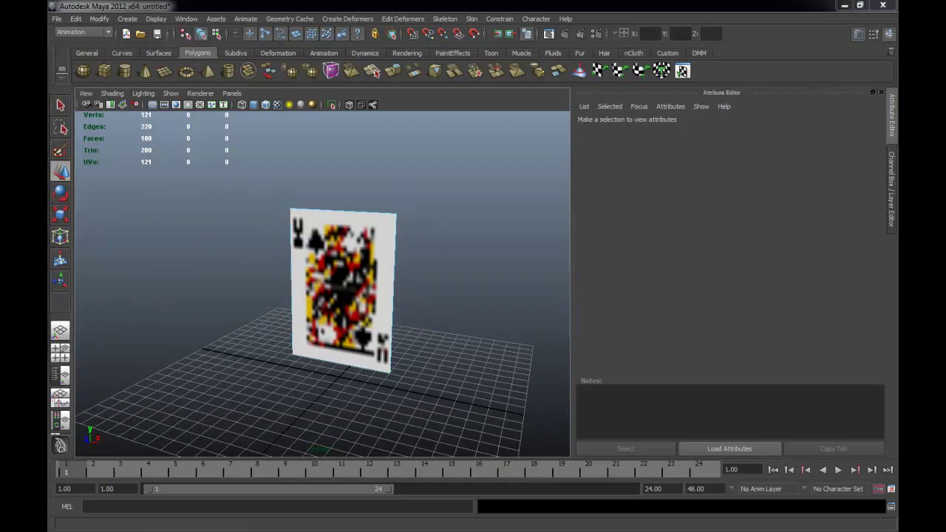
pyautogui.keyDown('alt'); pyautogui.moveTo(239, 281); pyautogui.dragTo(260, 286, button='right'); pyautogui.keyUp('alt')
pyautogui.keyDown('alt'); pyautogui.moveTo(260, 286); pyautogui.dragTo(271, 293); pyautogui.keyUp('alt')
pyautogui.click(335, 294)
pyautogui.click(195, 292)
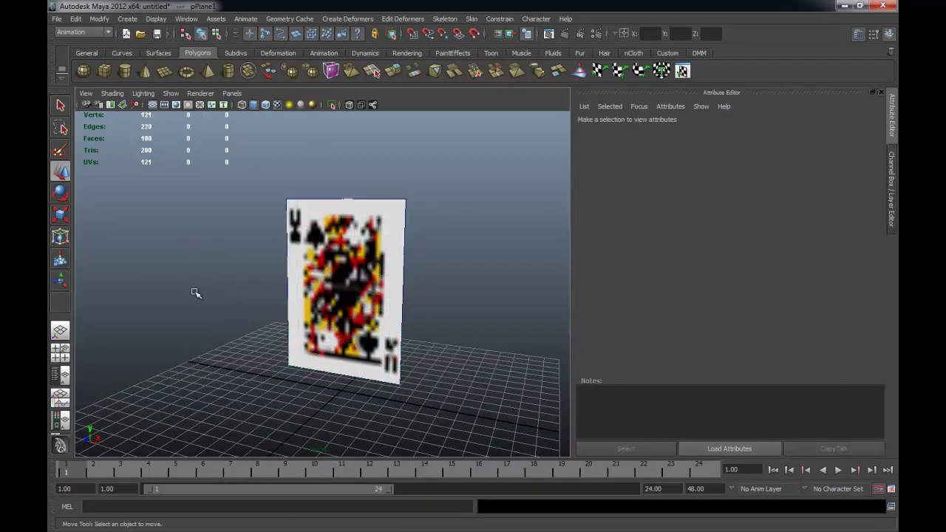
pyautogui.hotkey('ctrl', 'n')
pyautogui.click(467, 272)
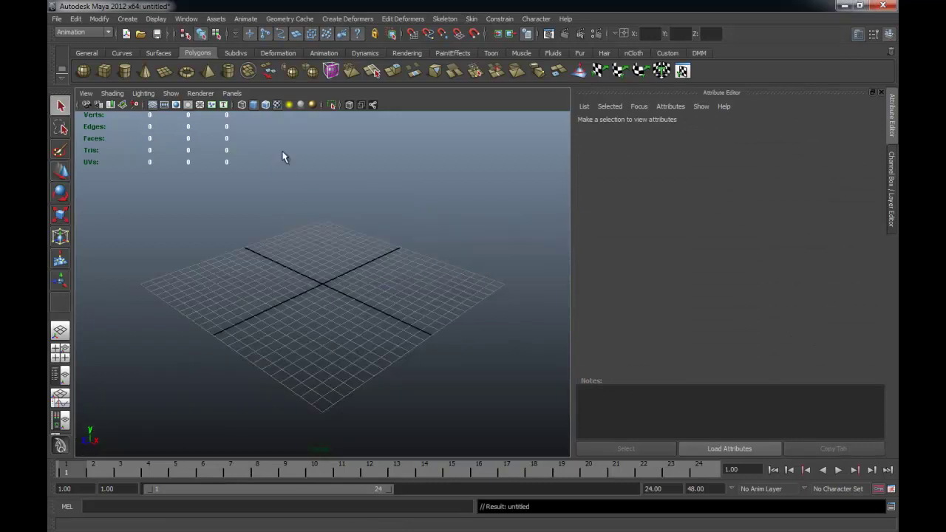
# Create a polygon plane, shrink it, and stand it upright with a 90° X rotation.
pyautogui.keyDown('alt'); pyautogui.moveTo(279, 297); pyautogui.dragTo(313, 291); pyautogui.keyUp('alt')
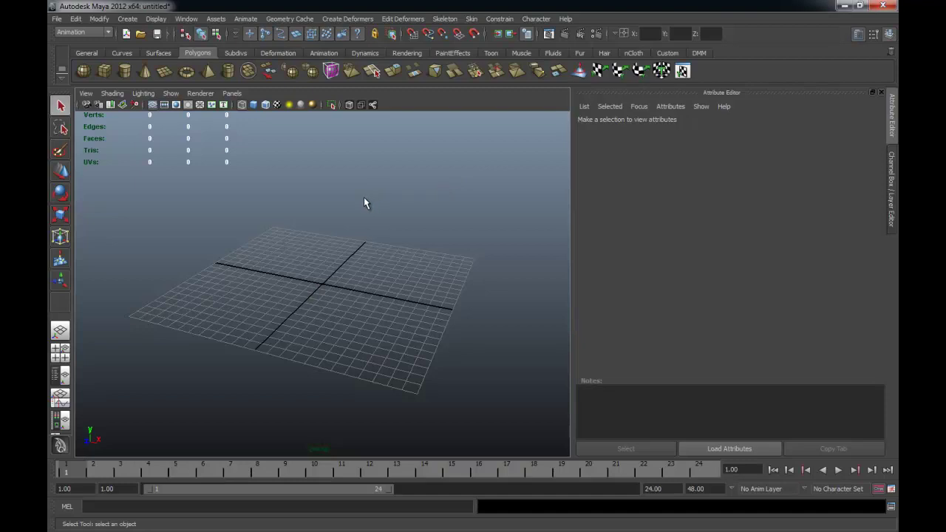
pyautogui.moveTo(338, 207)
pyautogui.keyDown('alt'); pyautogui.mouseDown()
pyautogui.moveTo(344, 200)
pyautogui.moveTo(341, 208)
pyautogui.mouseUp(); pyautogui.keyUp('alt')
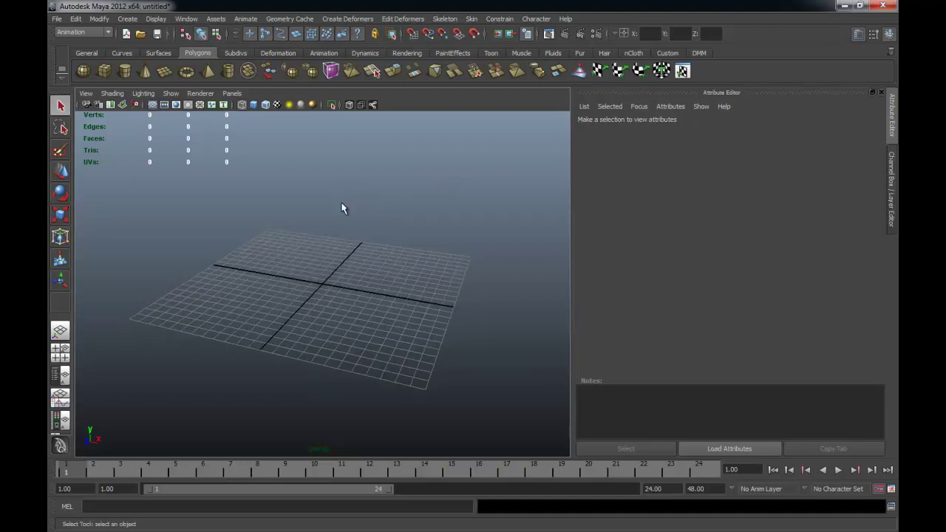
pyautogui.click(164, 71)
pyautogui.keyDown('alt'); pyautogui.moveTo(316, 185); pyautogui.dragTo(332, 208, button='middle'); pyautogui.keyUp('alt')
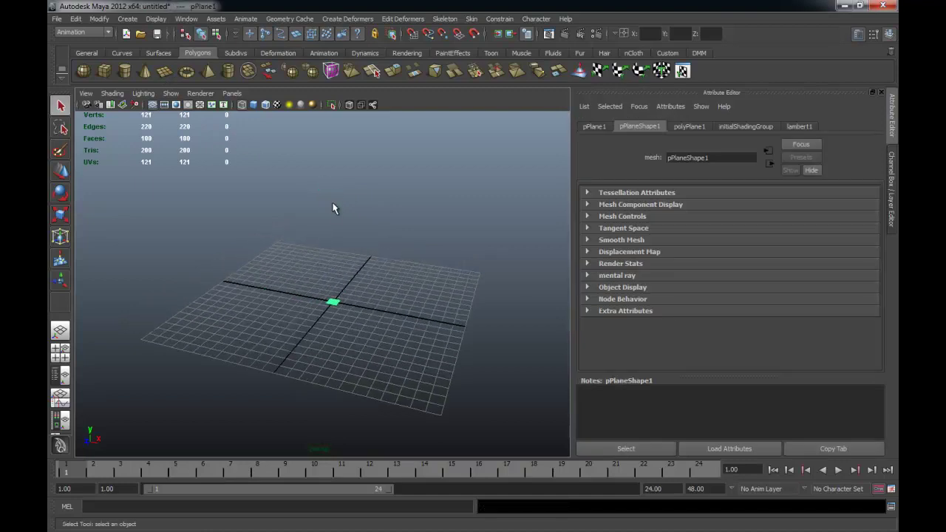
pyautogui.press('r')
pyautogui.moveTo(334, 303); pyautogui.dragTo(307, 314)
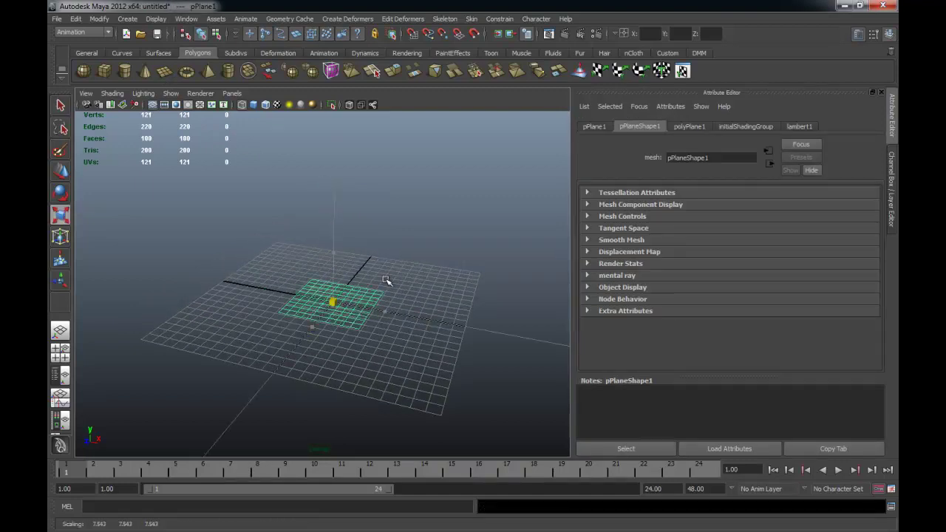
pyautogui.press('e')
pyautogui.moveTo(329, 275); pyautogui.dragTo(324, 331)
pyautogui.hotkey('ctrl', 'a')
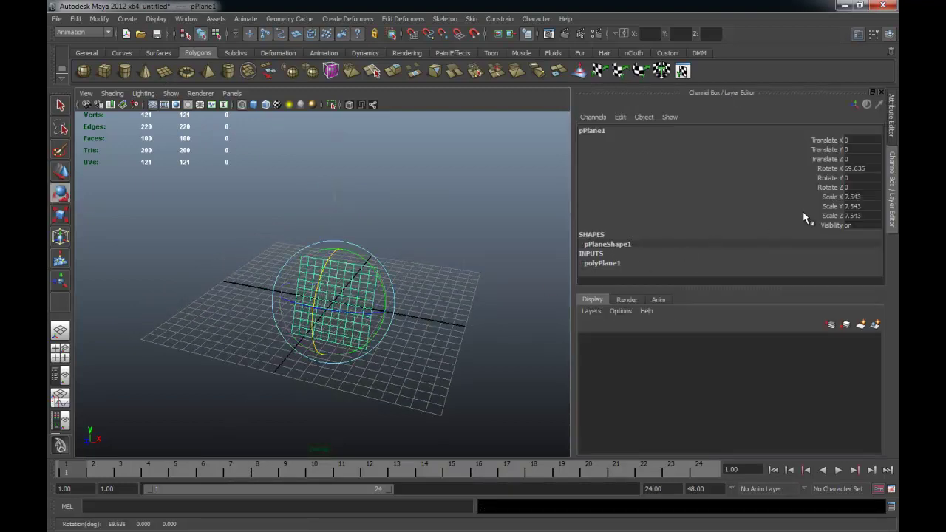
pyautogui.write('90')
pyautogui.press('Return')
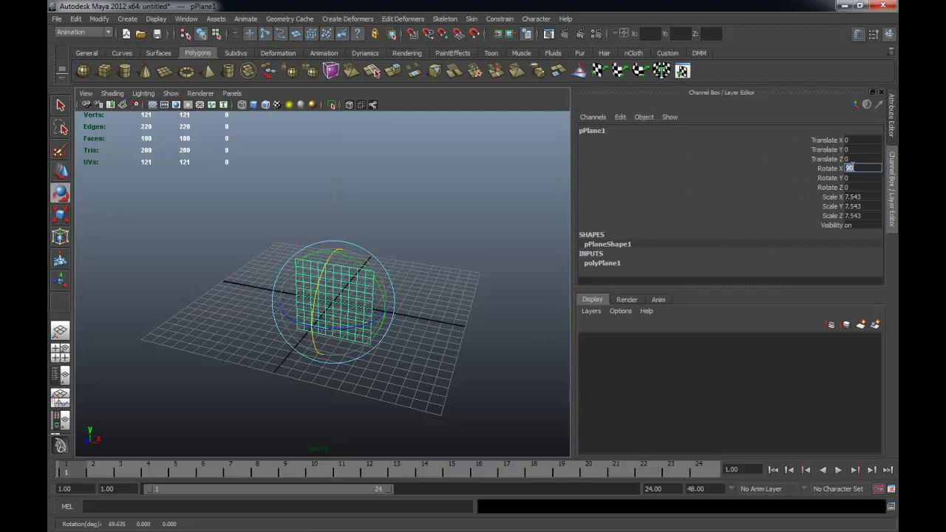
# Raise the plane to Y 6.007 and stretch its Scale Z to 11.979, shown shaded.
pyautogui.keyDown('alt'); pyautogui.moveTo(413, 295); pyautogui.dragTo(449, 289); pyautogui.keyUp('alt')
pyautogui.press('w')
pyautogui.moveTo(333, 260); pyautogui.dragTo(331, 196)
pyautogui.press('r')
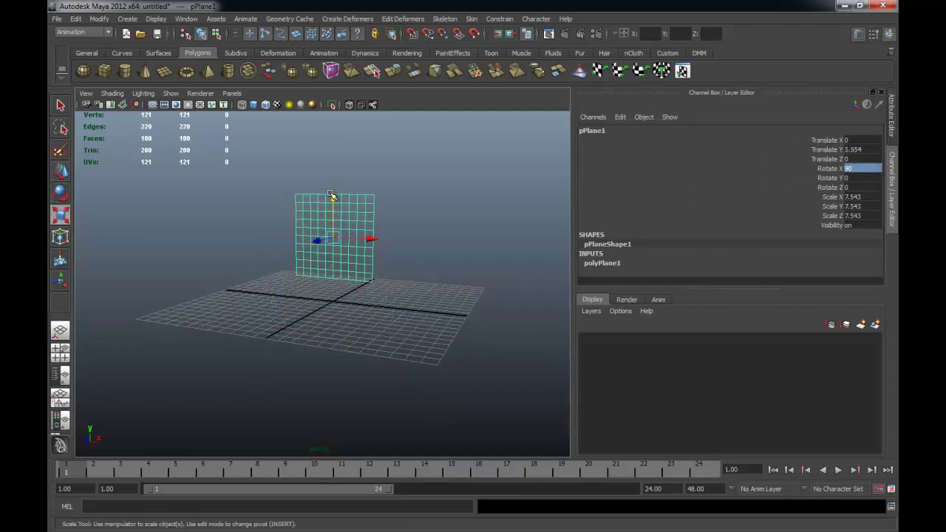
pyautogui.moveTo(333, 291); pyautogui.dragTo(331, 316)
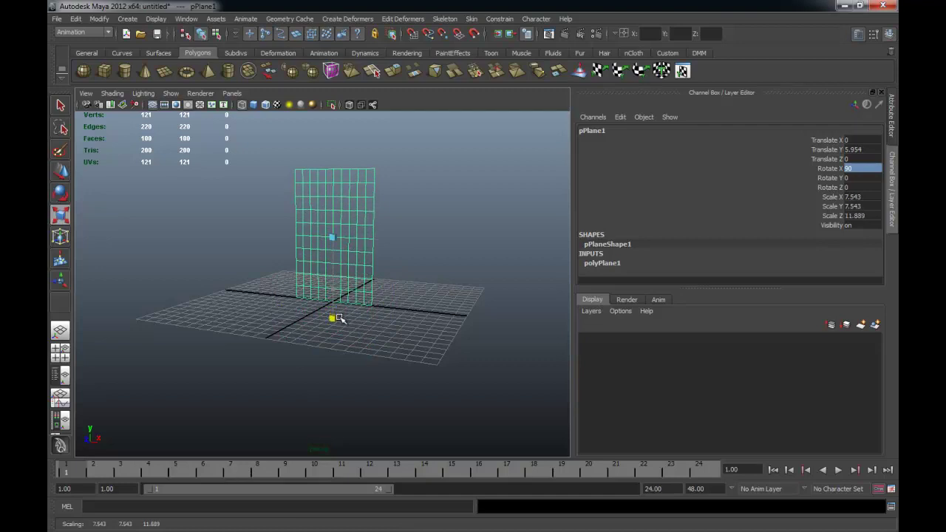
pyautogui.press('w')
pyautogui.moveTo(334, 213); pyautogui.dragTo(336, 206)
pyautogui.keyDown('alt'); pyautogui.moveTo(340, 211); pyautogui.dragTo(433, 295, button='right'); pyautogui.keyUp('alt')
pyautogui.press('5')
pyautogui.moveTo(432, 295)
pyautogui.keyDown('alt'); pyautogui.mouseDown()
pyautogui.moveTo(441, 303)
pyautogui.moveTo(422, 281)
pyautogui.mouseUp(); pyautogui.keyUp('alt')
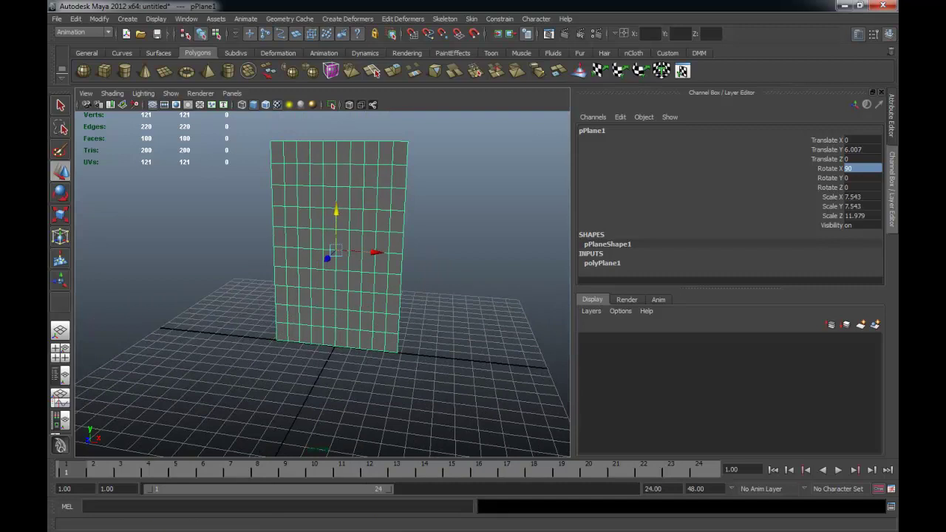
pyautogui.click(186, 19)
pyautogui.moveTo(212, 47)
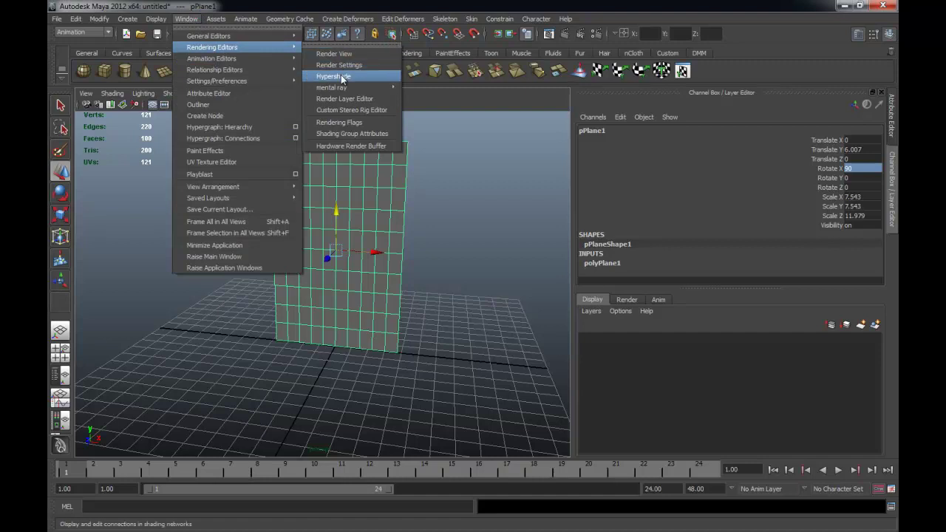
# Open Hypershade and arrange it beside the viewport so the plane stays visible.
pyautogui.click(340, 76)
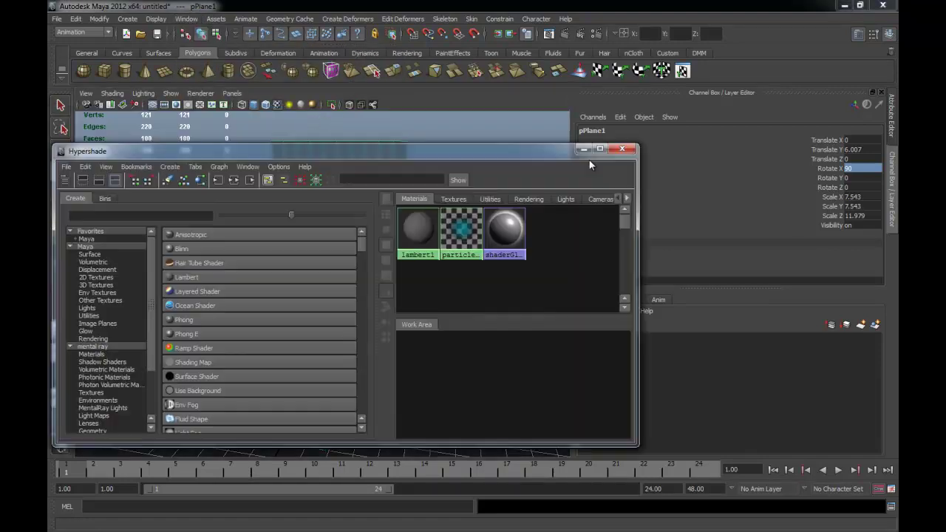
pyautogui.moveTo(589, 159); pyautogui.dragTo(733, 188)
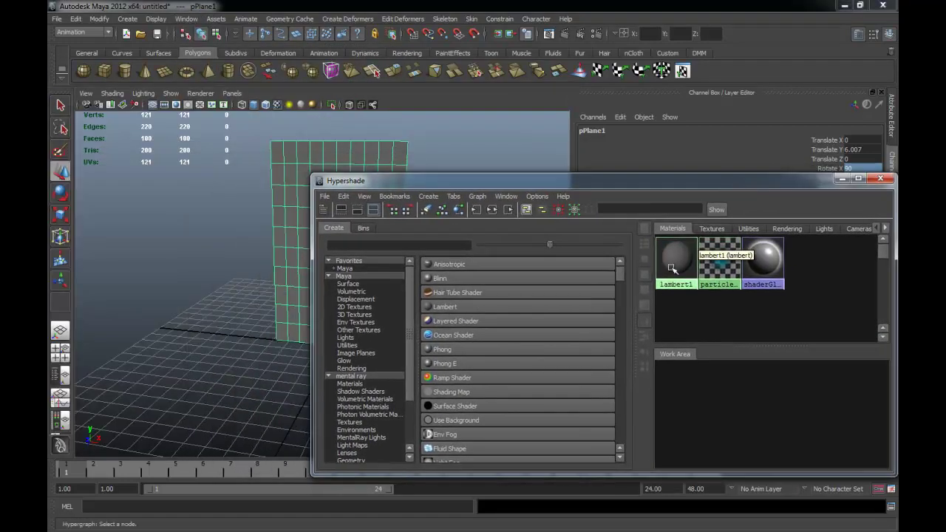
pyautogui.moveTo(635, 295); pyautogui.dragTo(539, 295)
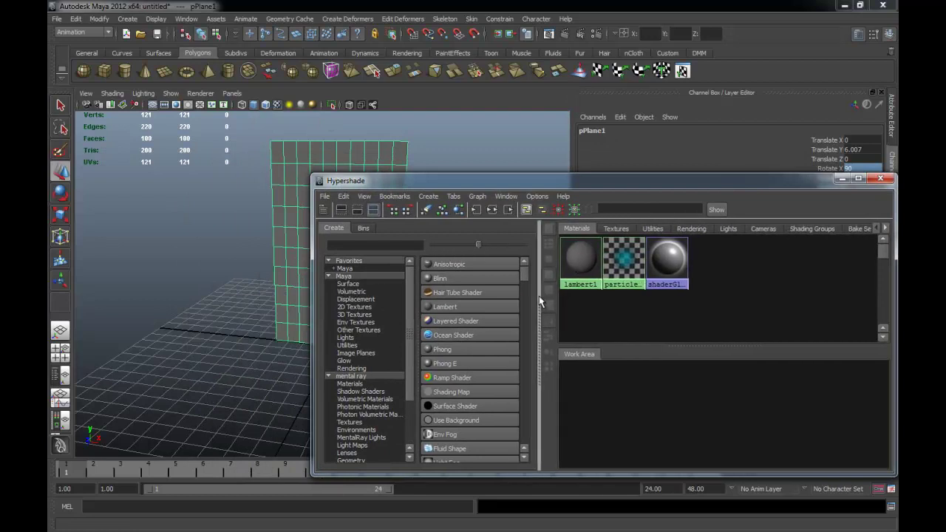
pyautogui.moveTo(889, 290); pyautogui.dragTo(728, 285)
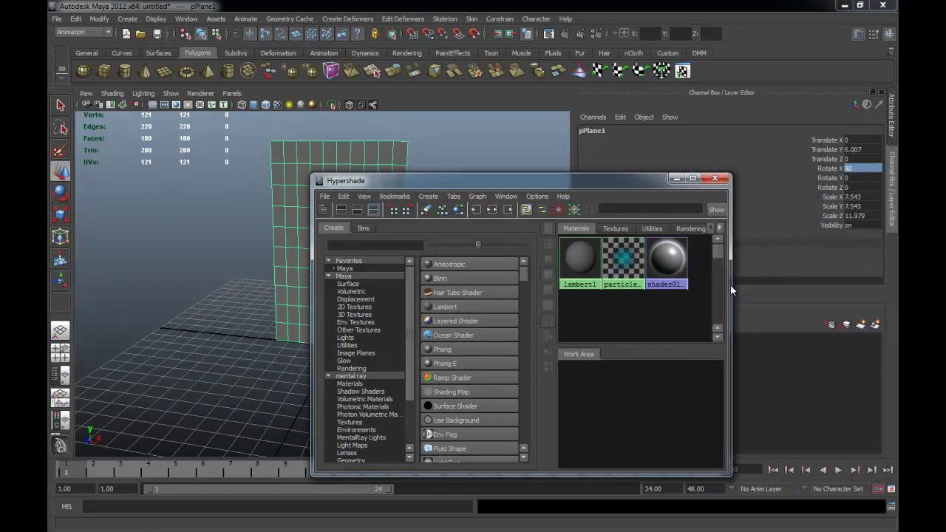
pyautogui.moveTo(526, 183); pyautogui.dragTo(677, 174)
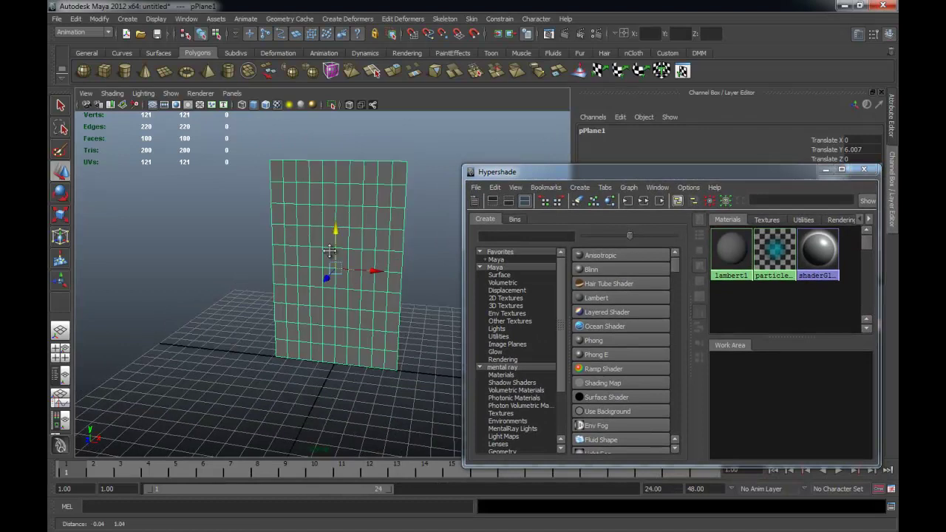
pyautogui.keyDown('alt'); pyautogui.moveTo(340, 252); pyautogui.dragTo(311, 254); pyautogui.keyUp('alt')
pyautogui.keyDown('alt'); pyautogui.moveTo(311, 255); pyautogui.dragTo(299, 233, button='middle'); pyautogui.keyUp('alt')
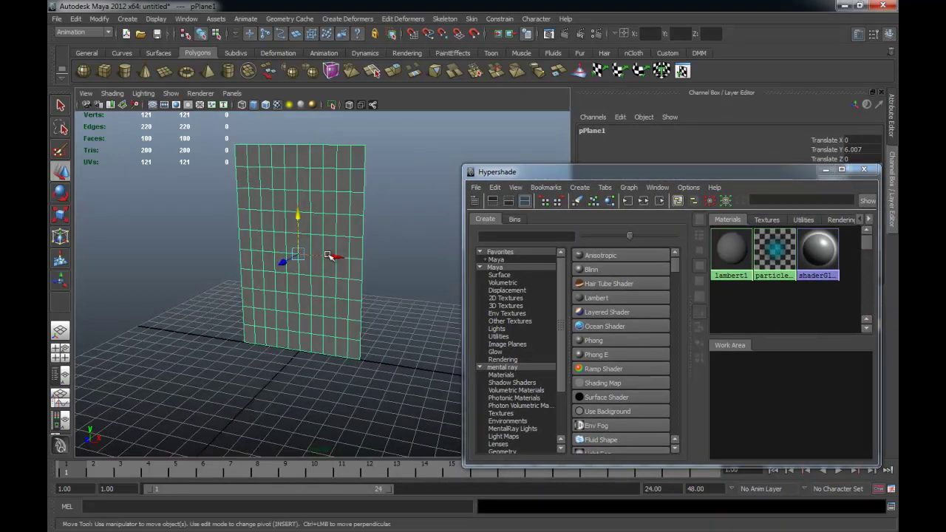
# Create a lambert2 material and assign it to the selected plane.
pyautogui.click(607, 299)
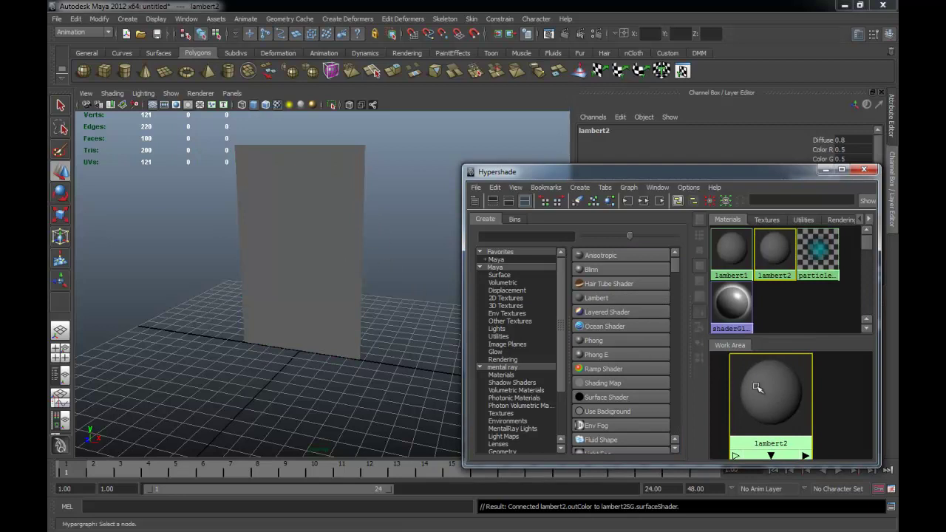
pyautogui.moveTo(770, 393); pyautogui.dragTo(314, 212, button='middle')
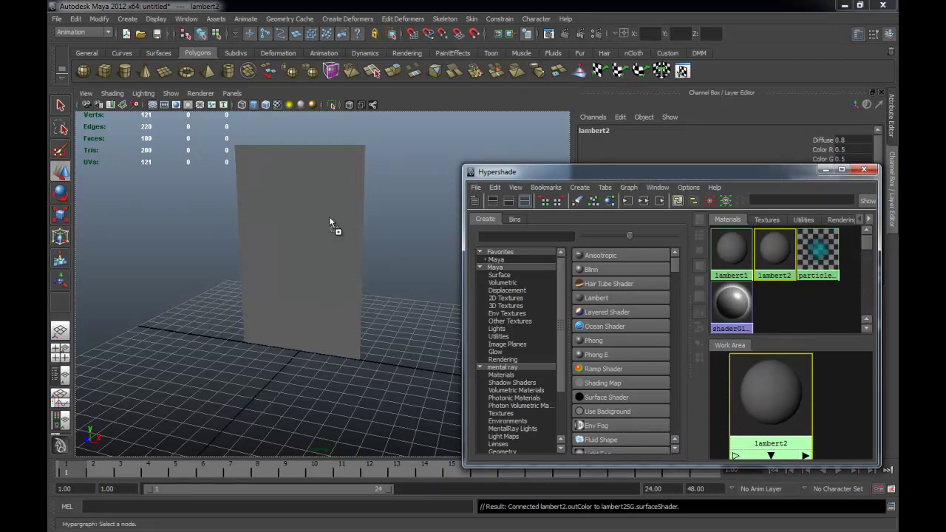
pyautogui.click(314, 212)
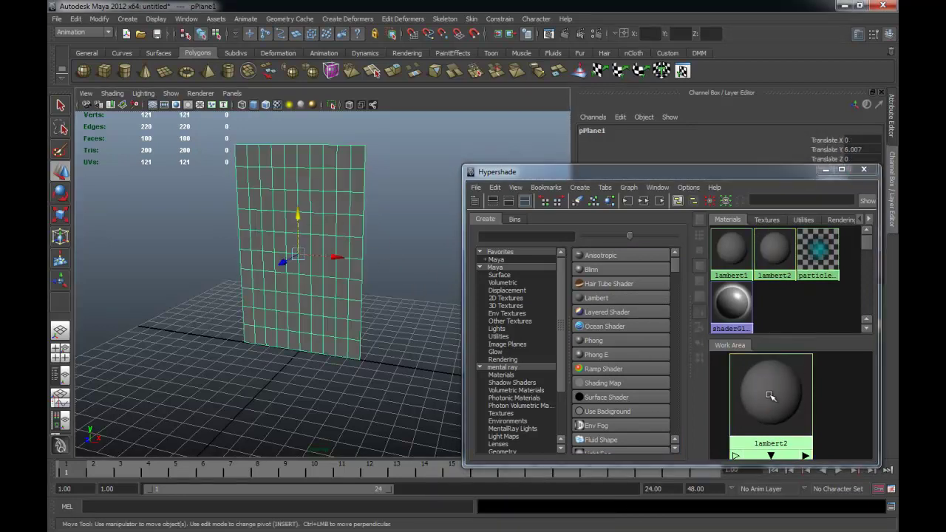
pyautogui.moveTo(771, 395); pyautogui.dragTo(325, 290, button='middle')
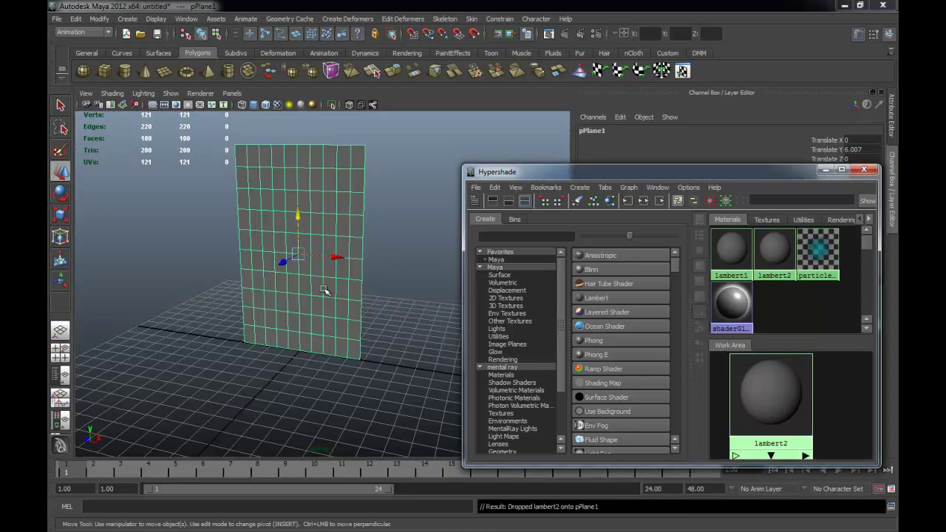
pyautogui.rightClick(757, 380)
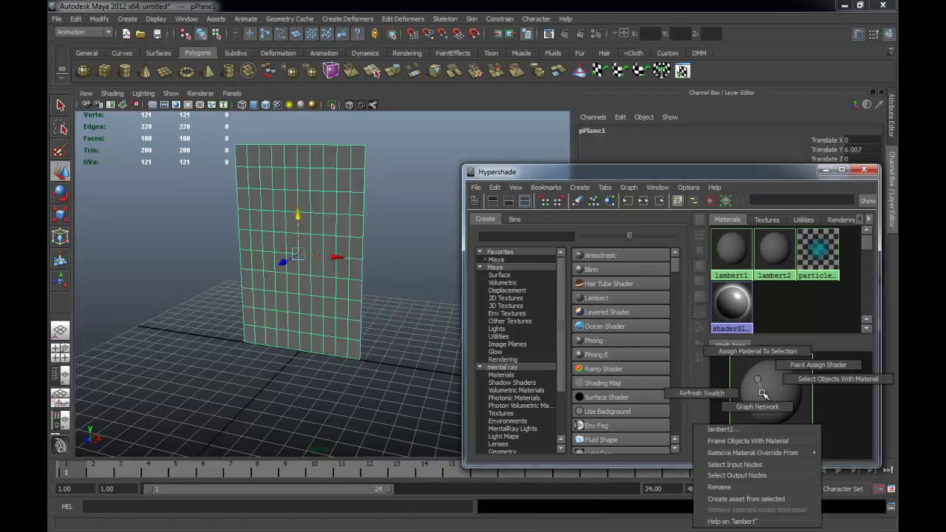
pyautogui.click(753, 351)
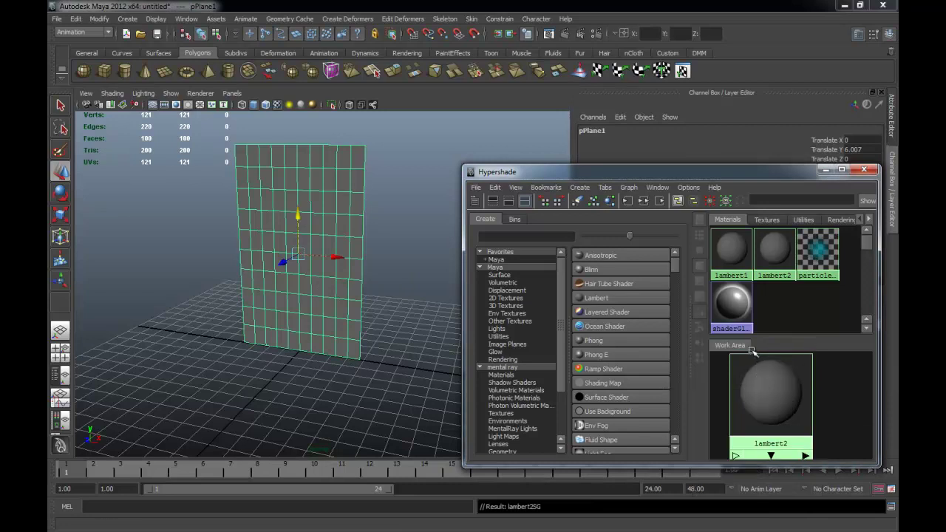
# Reposition lambert2 in the work area and switch to Show Bottom Tabs Only.
pyautogui.moveTo(742, 171)
pyautogui.mouseDown()
pyautogui.moveTo(341, 119)
pyautogui.moveTo(69, 136)
pyautogui.moveTo(376, 130)
pyautogui.mouseUp()
pyautogui.moveTo(291, 216); pyautogui.dragTo(293, 231)
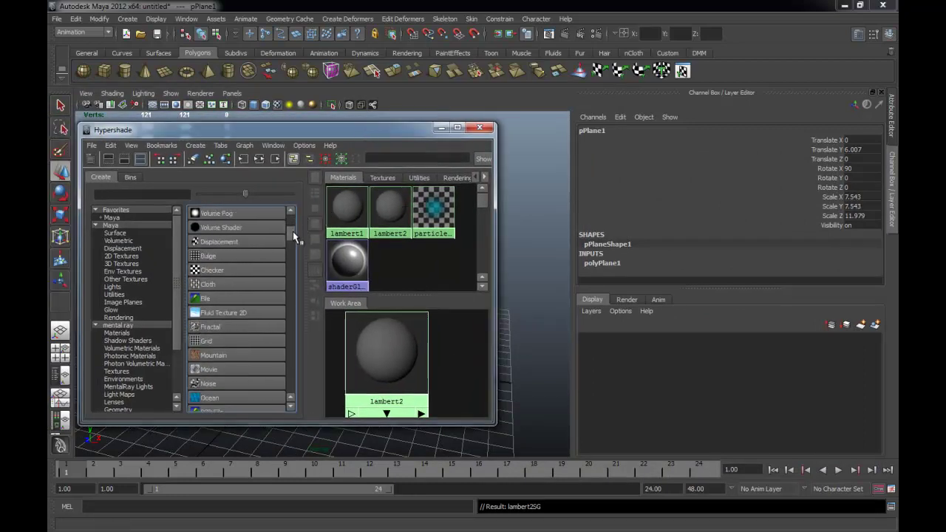
pyautogui.moveTo(364, 357); pyautogui.dragTo(436, 361)
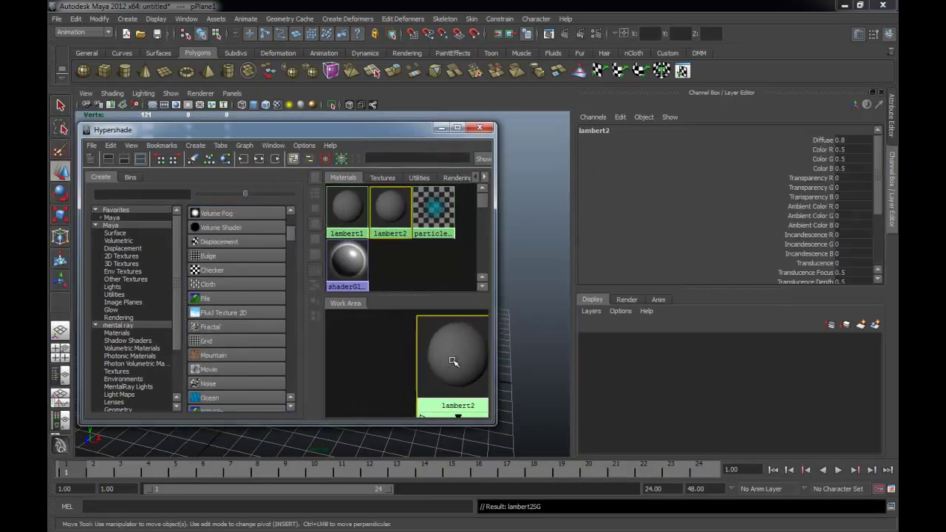
pyautogui.click(127, 161)
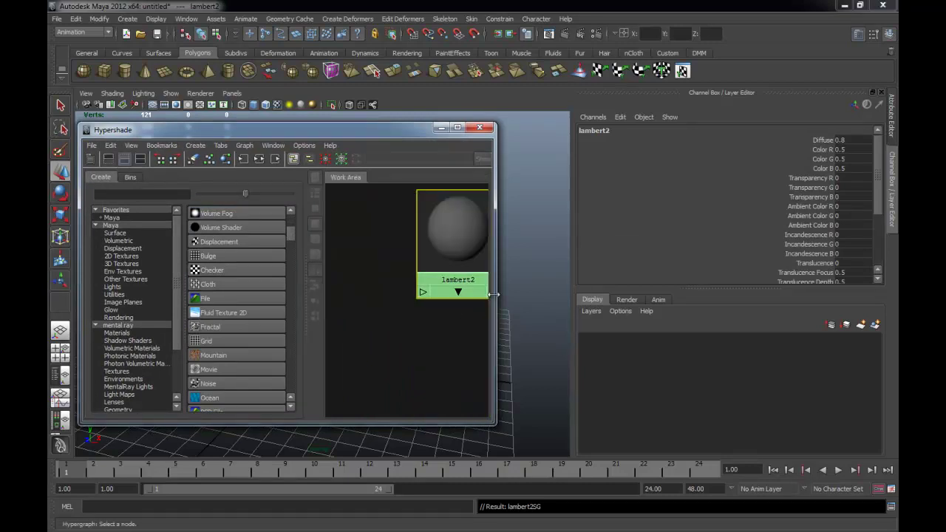
# Enlarge the Hypershade and create two 2D file texture nodes, file1 and file2.
pyautogui.moveTo(494, 294); pyautogui.dragTo(662, 294)
pyautogui.moveTo(452, 224); pyautogui.dragTo(585, 241)
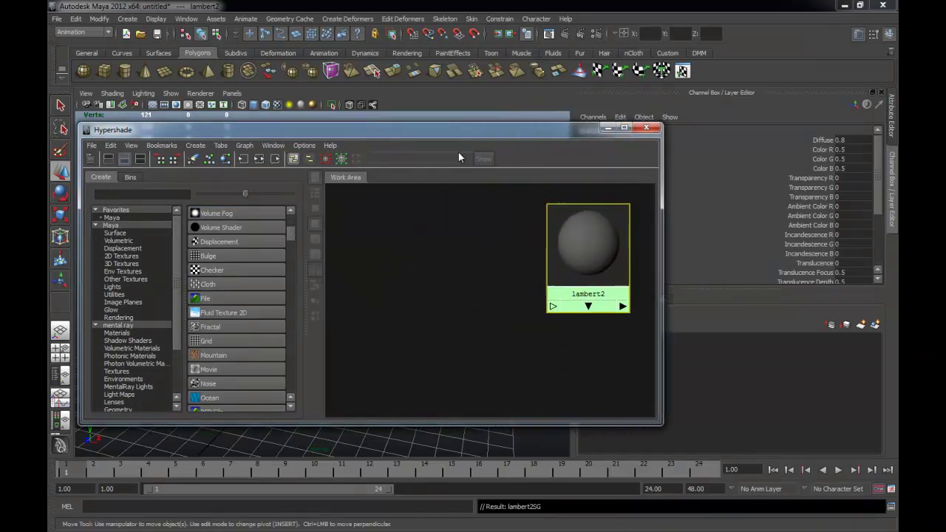
pyautogui.moveTo(458, 129); pyautogui.dragTo(460, 161)
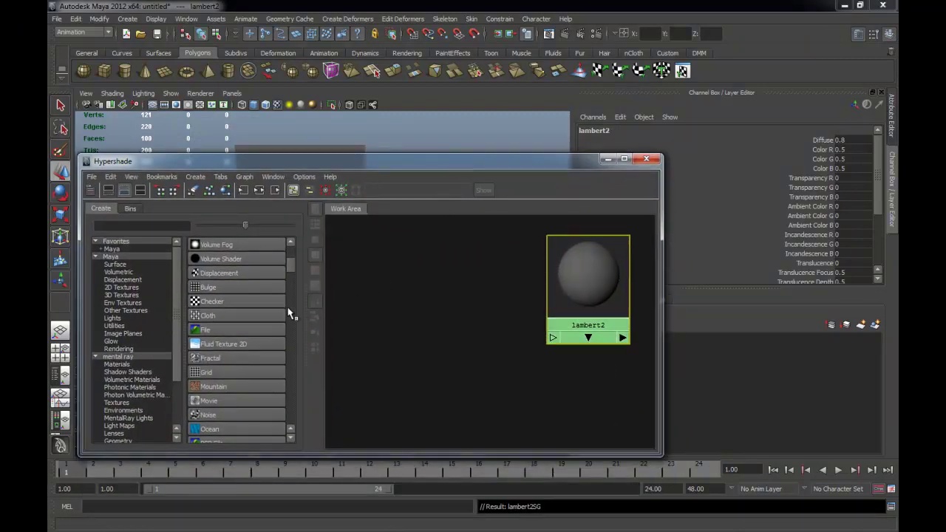
pyautogui.click(251, 328)
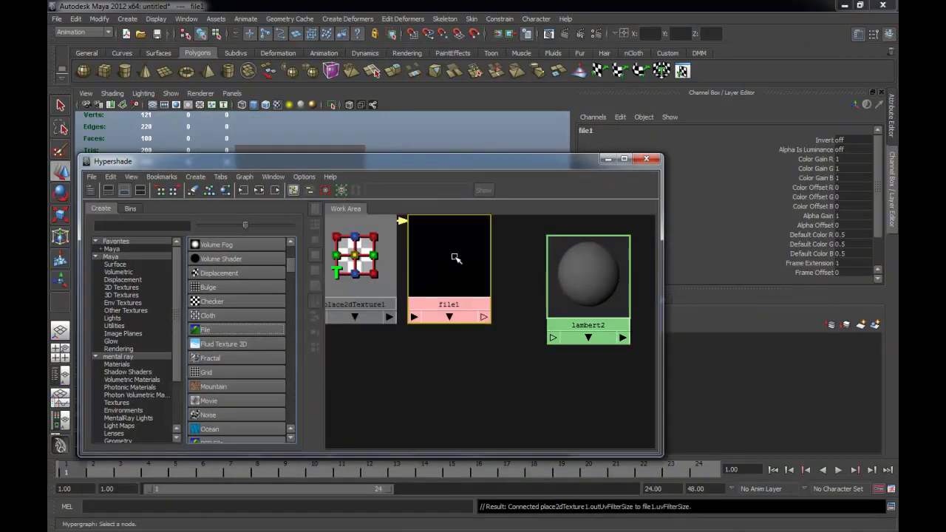
pyautogui.click(206, 329)
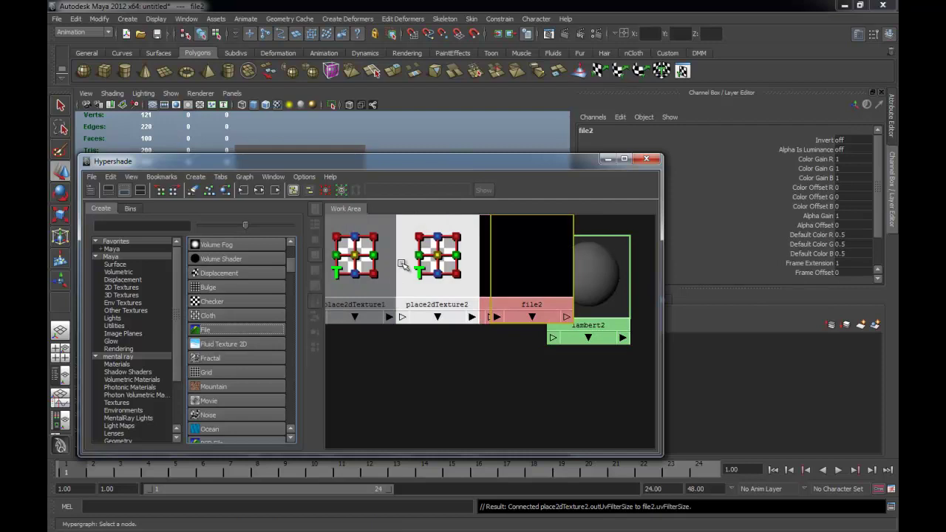
# Arrange file2 and its placement node below file1, then open file1's attributes.
pyautogui.moveTo(404, 269); pyautogui.dragTo(355, 398)
pyautogui.moveTo(537, 276); pyautogui.dragTo(487, 418)
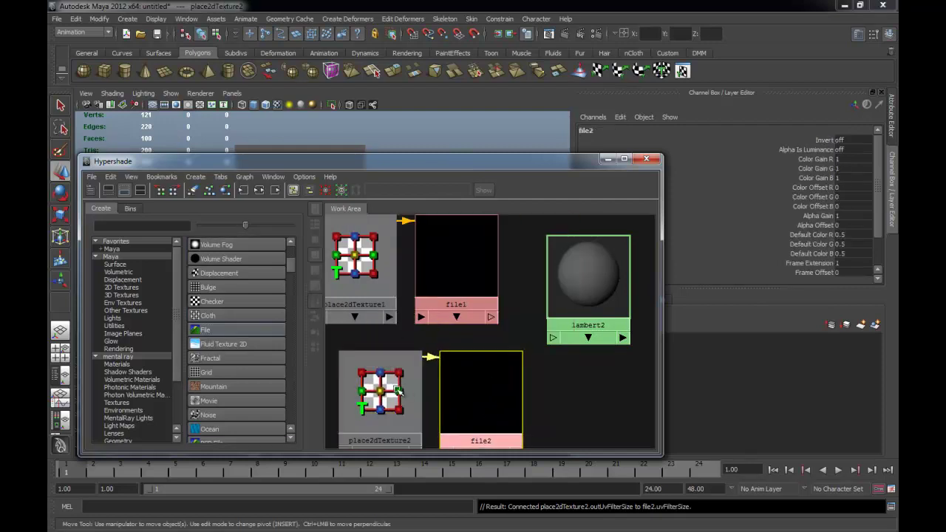
pyautogui.moveTo(399, 391); pyautogui.dragTo(383, 402)
pyautogui.moveTo(441, 390); pyautogui.dragTo(424, 388)
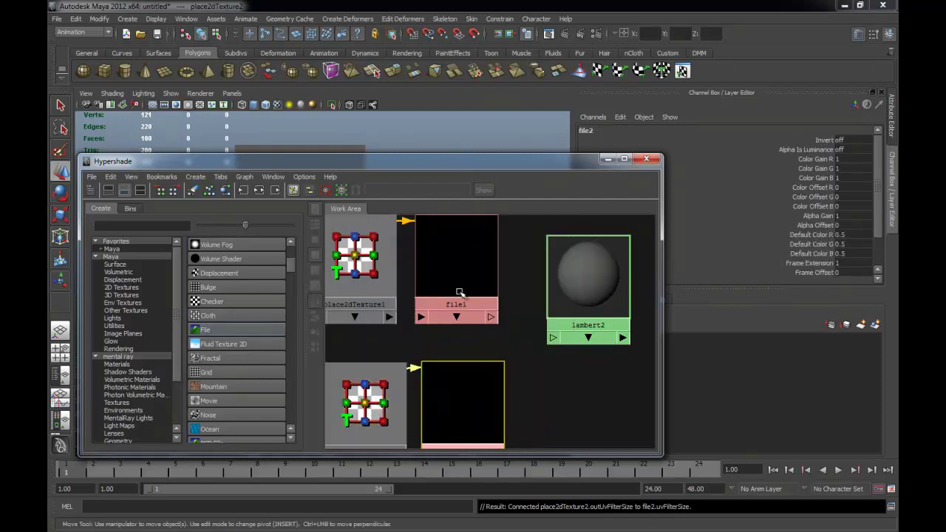
pyautogui.doubleClick(458, 296)
pyautogui.moveTo(477, 160); pyautogui.dragTo(353, 161)
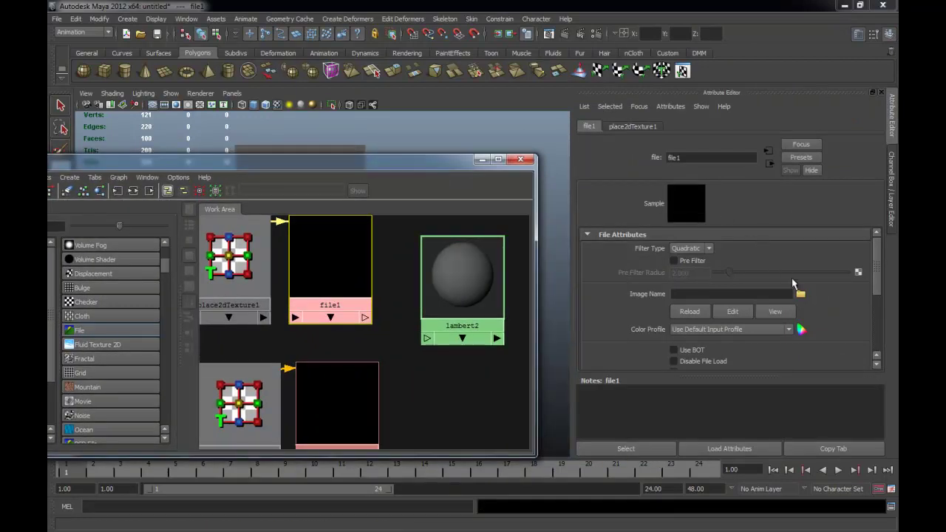
# Load queen-spades.png as file1's image.
pyautogui.click(801, 294)
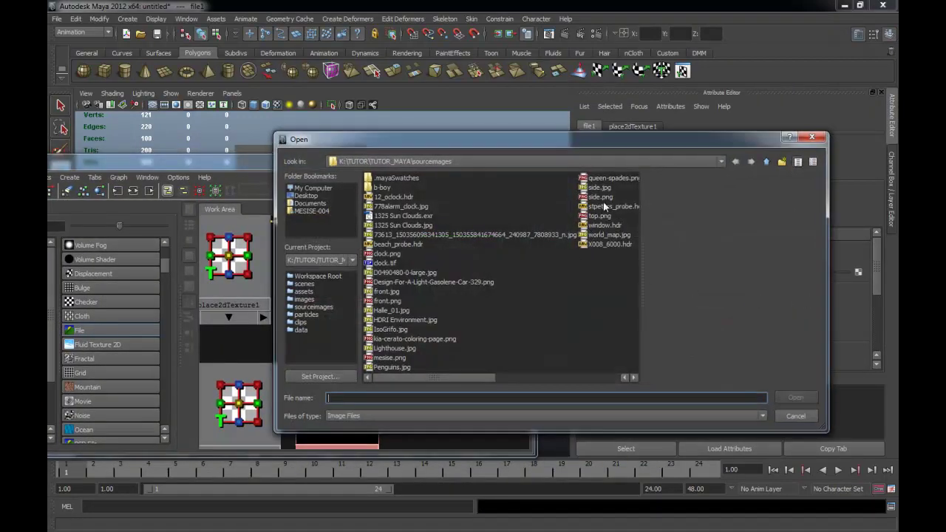
pyautogui.click(607, 177)
pyautogui.click(795, 396)
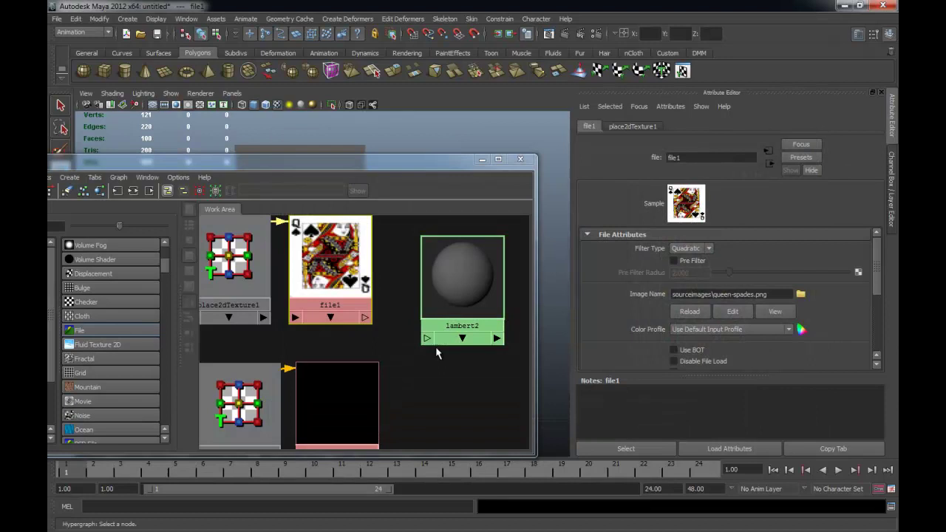
# Load D0490480-0-large.jpg as file2's image and reselect file1.
pyautogui.click(371, 404)
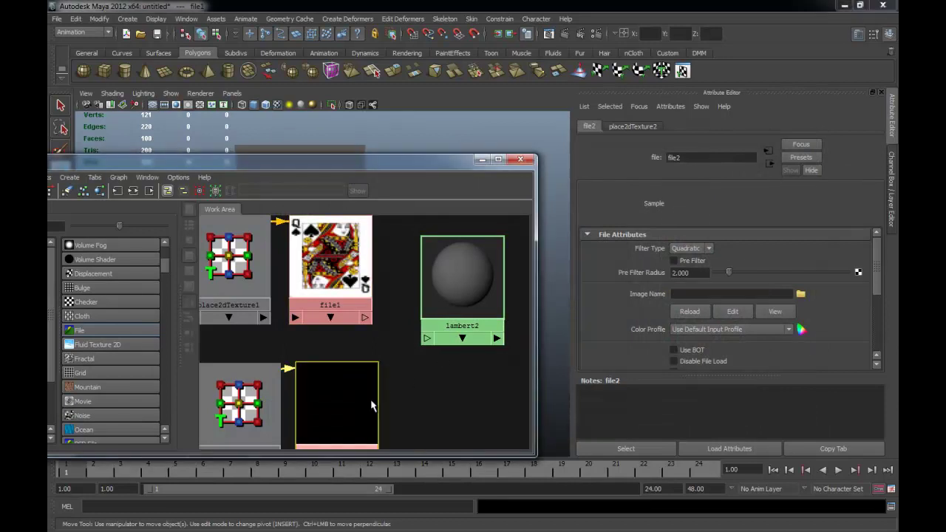
pyautogui.click(801, 294)
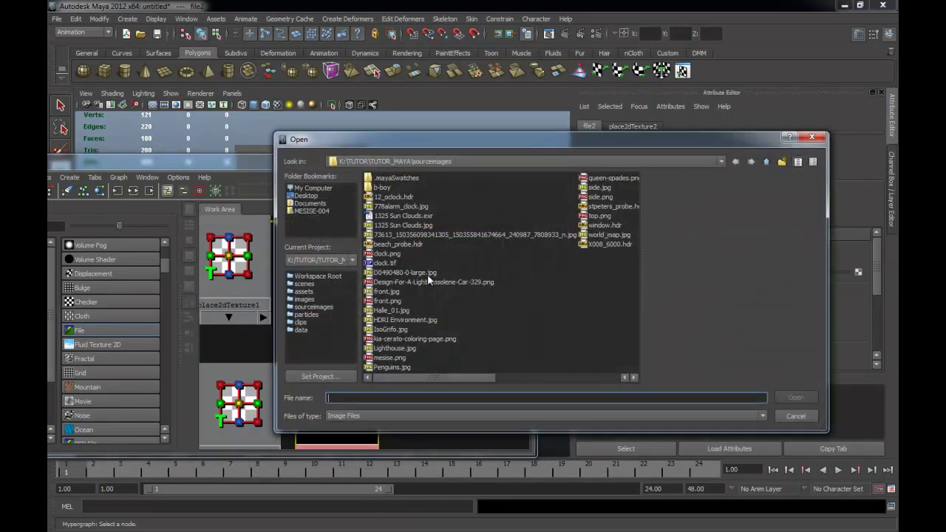
pyautogui.click(414, 272)
pyautogui.click(795, 397)
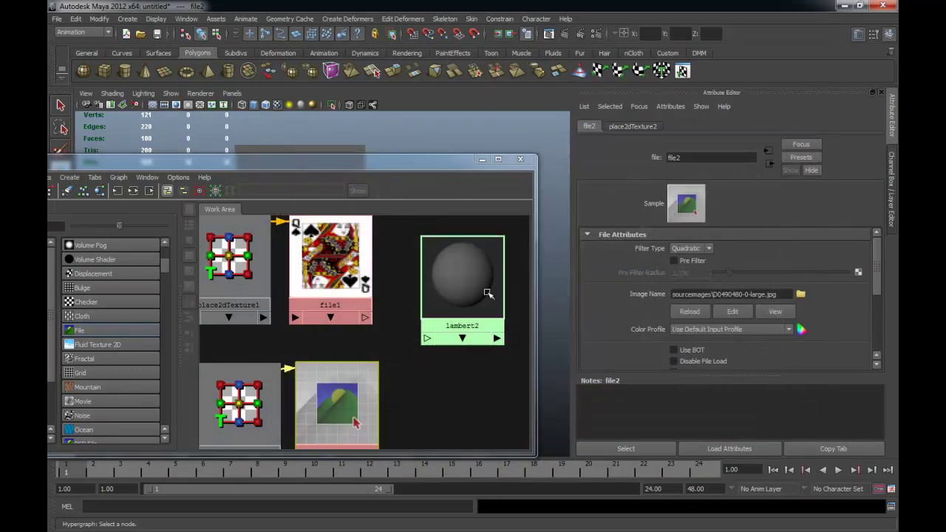
pyautogui.click(330, 259)
pyautogui.moveTo(397, 164)
pyautogui.mouseDown()
pyautogui.moveTo(242, 148)
pyautogui.moveTo(175, 186)
pyautogui.mouseUp()
# Connect file1 to lambert2's color so the plane shows the queen of spades, then close Hypershade.
pyautogui.moveTo(118, 260)
pyautogui.mouseDown(button='middle')
pyautogui.moveTo(212, 276)
pyautogui.moveTo(245, 294)
pyautogui.mouseUp(button='middle')
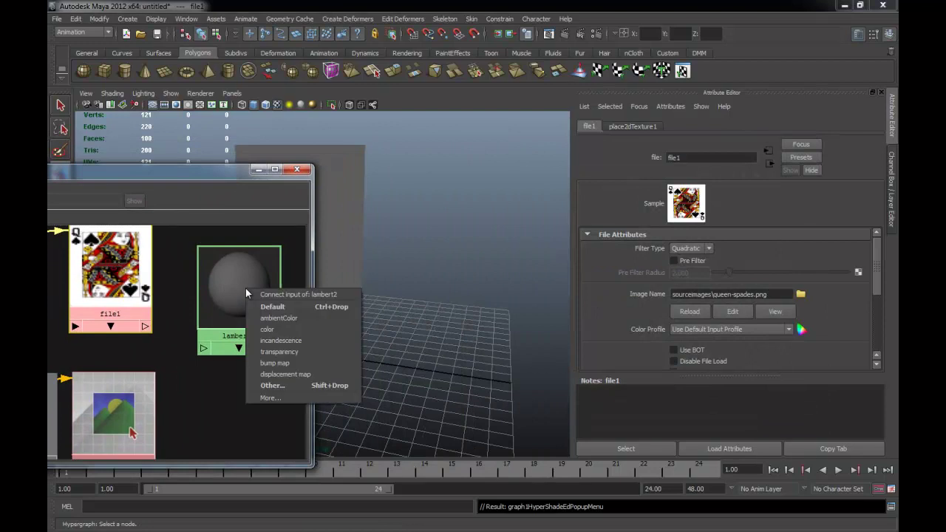
pyautogui.click(268, 329)
pyautogui.moveTo(384, 283)
pyautogui.keyDown('alt'); pyautogui.mouseDown()
pyautogui.moveTo(476, 280)
pyautogui.moveTo(436, 284)
pyautogui.mouseUp(); pyautogui.keyUp('alt')
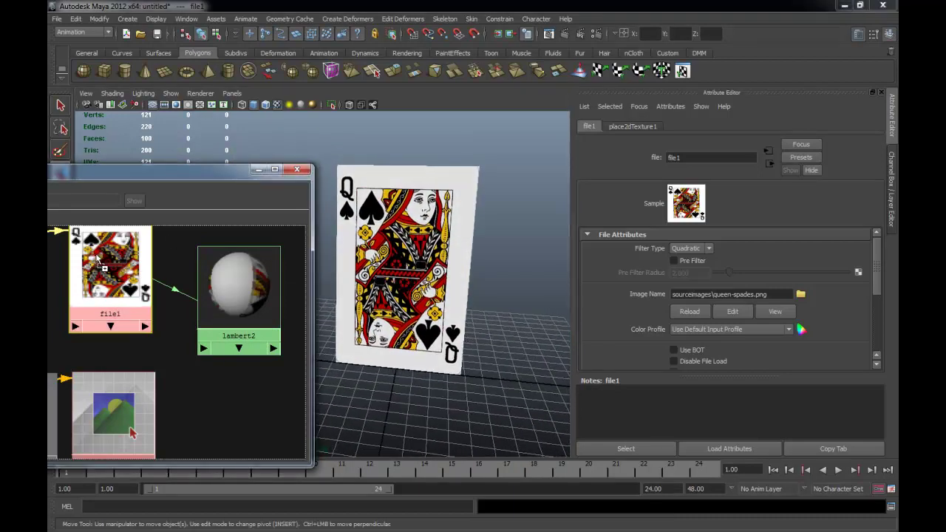
pyautogui.moveTo(206, 286); pyautogui.dragTo(227, 295, button='middle')
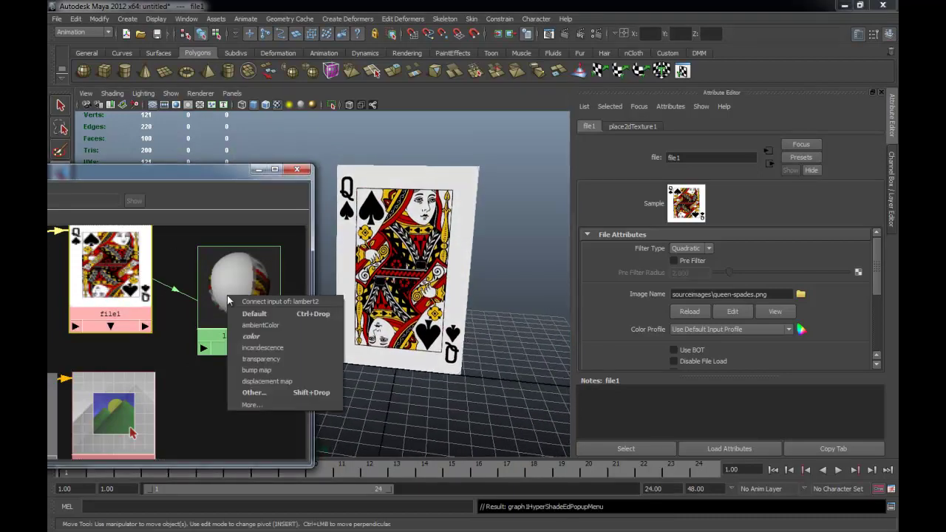
pyautogui.click(255, 333)
pyautogui.click(500, 263)
pyautogui.keyDown('alt'); pyautogui.moveTo(500, 263); pyautogui.dragTo(441, 183); pyautogui.keyUp('alt')
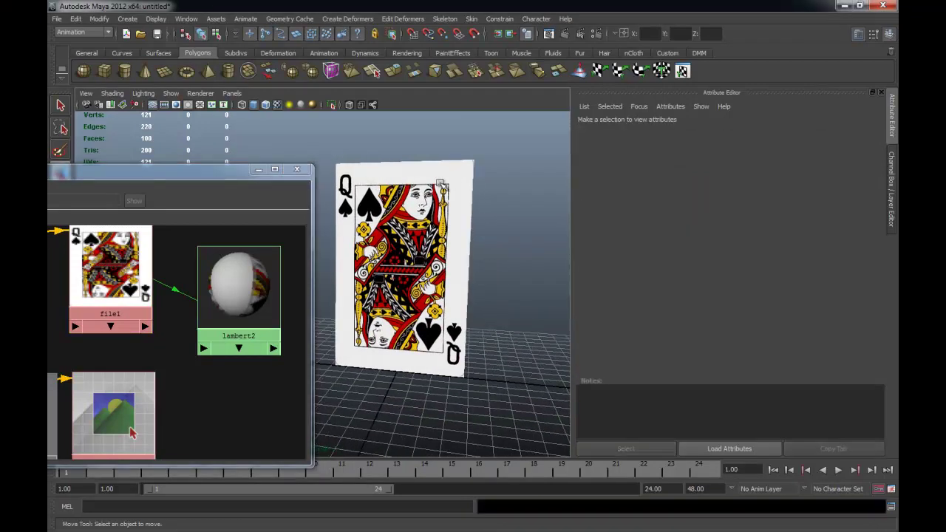
pyautogui.click(296, 170)
pyautogui.moveTo(132, 165)
pyautogui.keyDown('alt'); pyautogui.mouseDown()
pyautogui.moveTo(419, 254)
pyautogui.moveTo(478, 257)
pyautogui.moveTo(433, 256)
pyautogui.moveTo(471, 260)
pyautogui.mouseUp(); pyautogui.keyUp('alt')
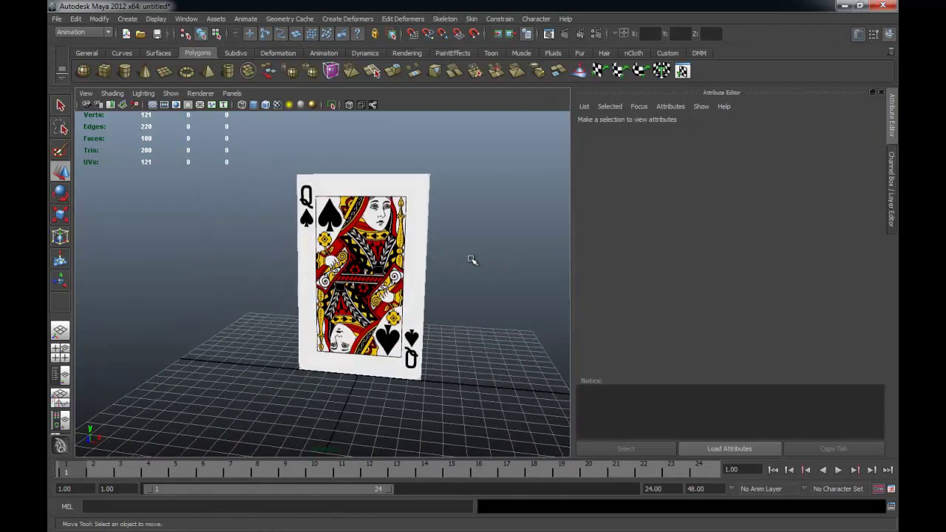
# Reopen Hypershade, delete the file1-to-lambert2 color link, and frame all shading nodes.
pyautogui.click(95, 115)
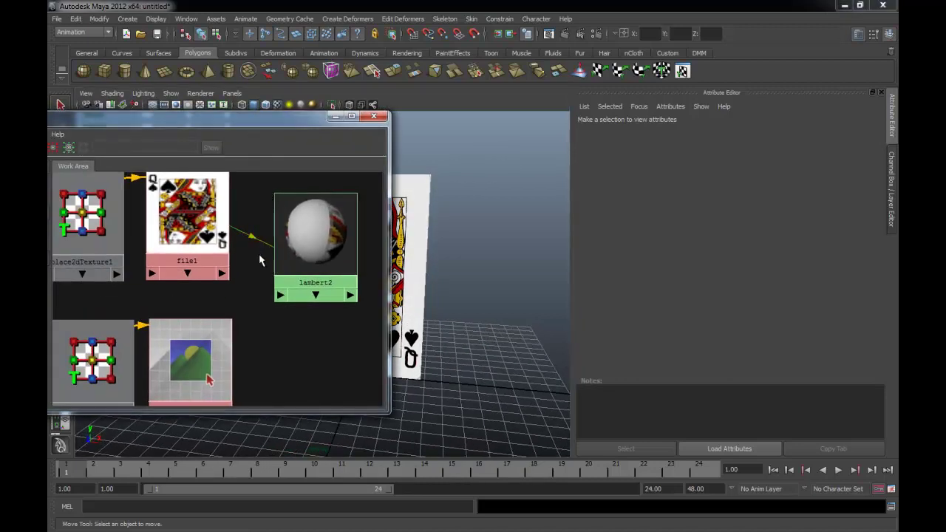
pyautogui.press('Delete')
pyautogui.press('a')
pyautogui.moveTo(272, 282); pyautogui.dragTo(330, 299)
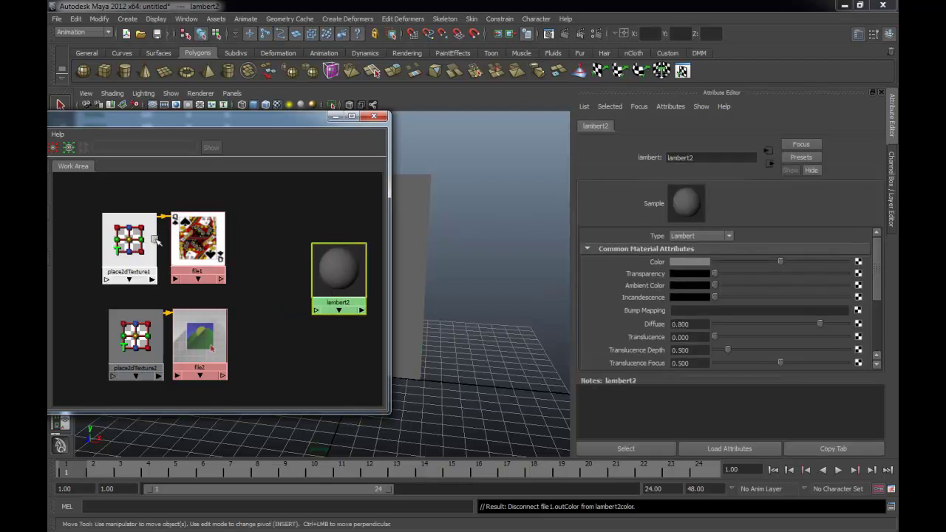
pyautogui.moveTo(49, 118); pyautogui.dragTo(248, 90)
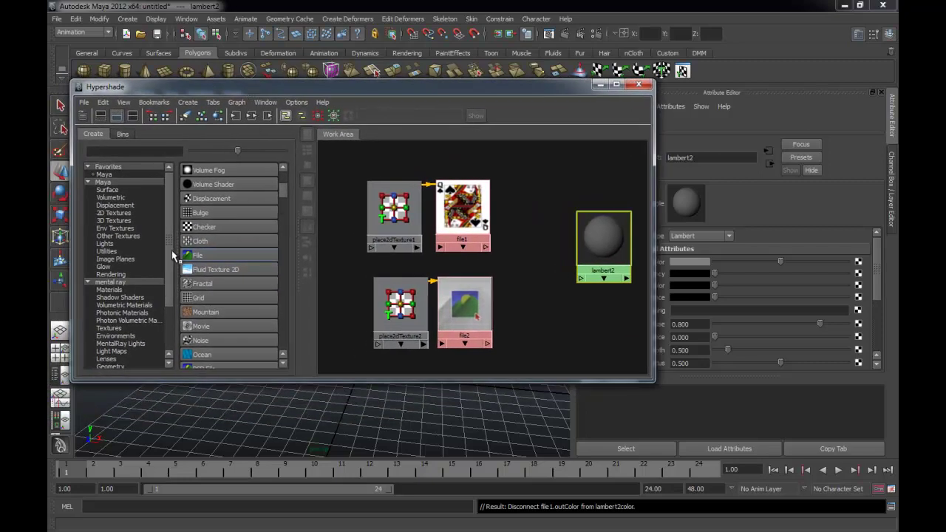
# Create a condition1 utility node and place it beside lambert2.
pyautogui.click(108, 251)
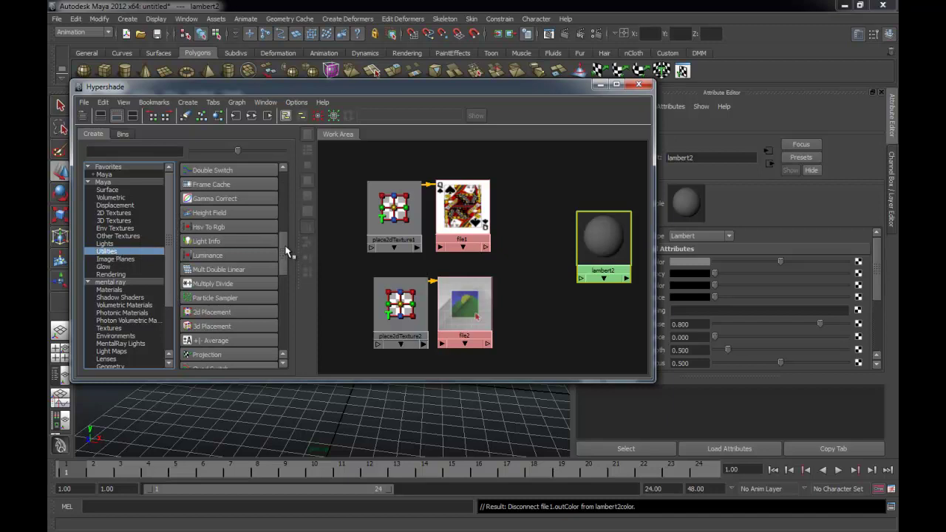
pyautogui.scroll(2, 281, 241)
pyautogui.scroll(1, 282, 242)
pyautogui.scroll(2, 283, 240)
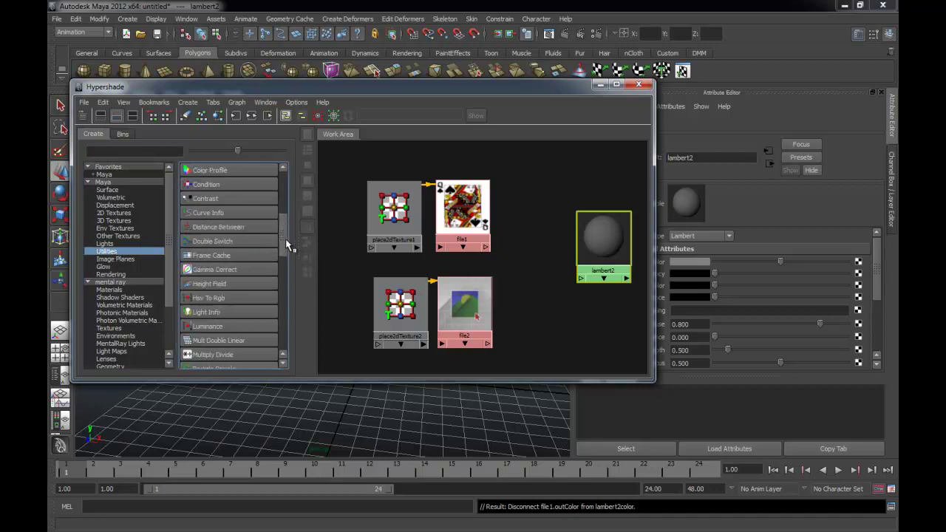
pyautogui.scroll(1, 285, 238)
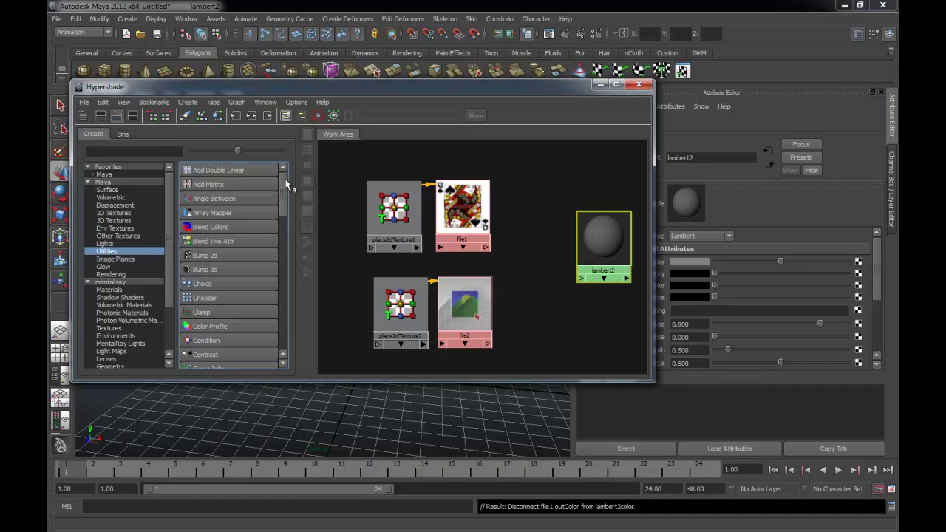
pyautogui.click(221, 343)
pyautogui.moveTo(584, 214)
pyautogui.mouseDown()
pyautogui.moveTo(543, 244)
pyautogui.moveTo(542, 228)
pyautogui.mouseUp()
pyautogui.moveTo(285, 207); pyautogui.dragTo(287, 322)
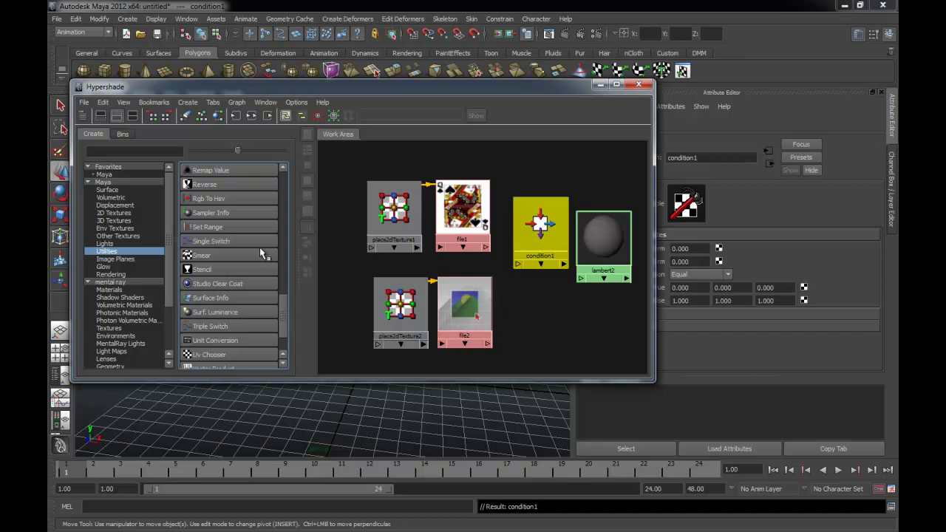
# Add a samplerInfo1 node below condition1 and move Hypershade aside to view the plane.
pyautogui.click(235, 216)
pyautogui.moveTo(562, 284)
pyautogui.mouseDown()
pyautogui.moveTo(543, 308)
pyautogui.moveTo(529, 282)
pyautogui.mouseUp()
pyautogui.click(539, 222)
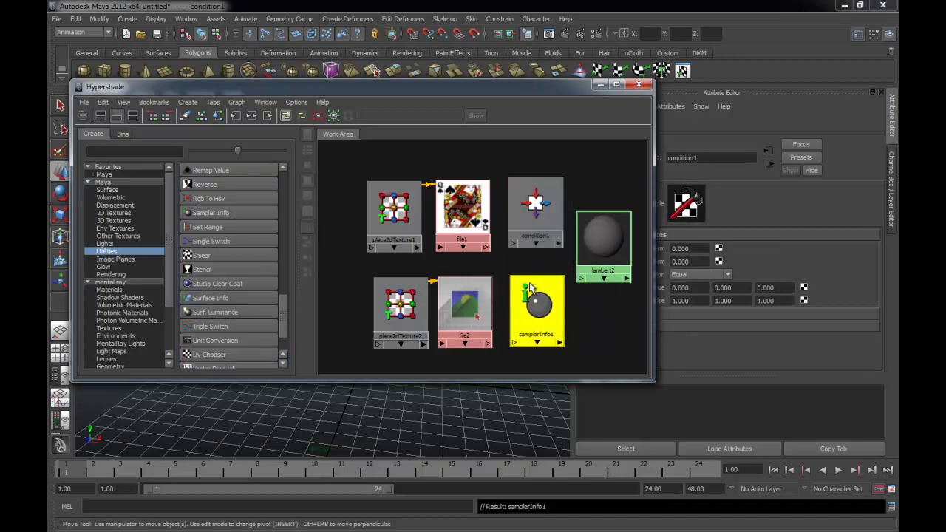
pyautogui.click(535, 222)
pyautogui.moveTo(534, 91)
pyautogui.mouseDown()
pyautogui.moveTo(499, 105)
pyautogui.moveTo(548, 132)
pyautogui.mouseUp()
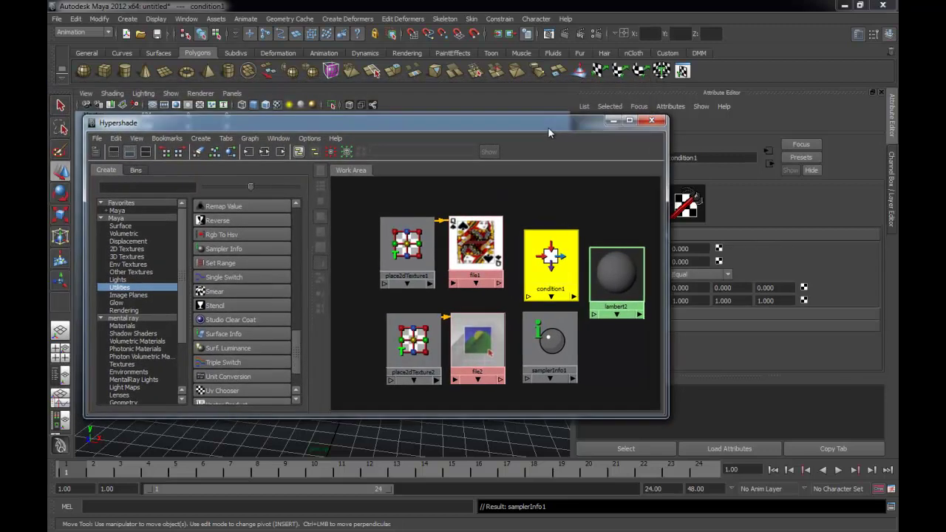
pyautogui.moveTo(547, 132)
pyautogui.mouseDown()
pyautogui.moveTo(261, 106)
pyautogui.moveTo(143, 106)
pyautogui.moveTo(167, 98)
pyautogui.mouseUp()
pyautogui.moveTo(356, 192)
pyautogui.keyDown('alt'); pyautogui.mouseDown()
pyautogui.moveTo(414, 203)
pyautogui.moveTo(386, 197)
pyautogui.moveTo(422, 177)
pyautogui.moveTo(396, 194)
pyautogui.moveTo(384, 188)
pyautogui.mouseUp(); pyautogui.keyUp('alt')
pyautogui.moveTo(187, 88); pyautogui.dragTo(201, 92)
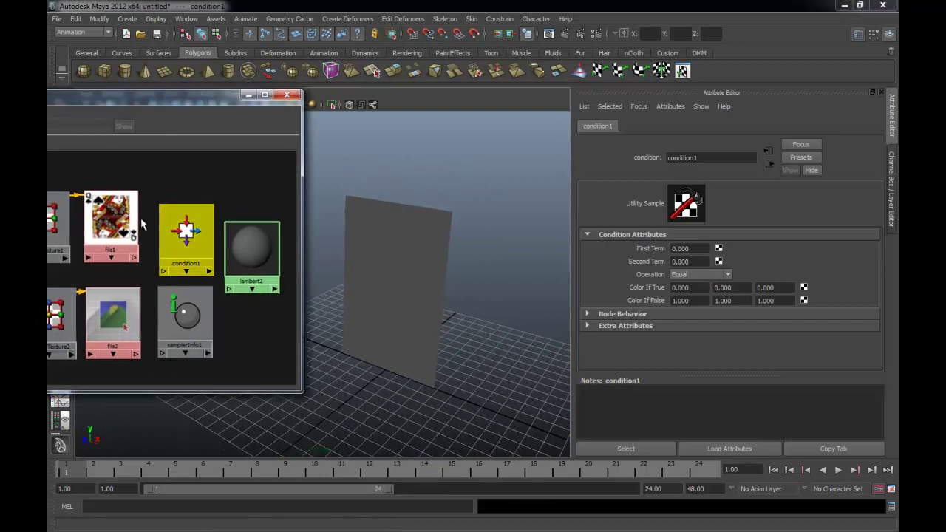
# Connect file1's color output to condition1's colorIfTrue.
pyautogui.moveTo(184, 317); pyautogui.dragTo(205, 334)
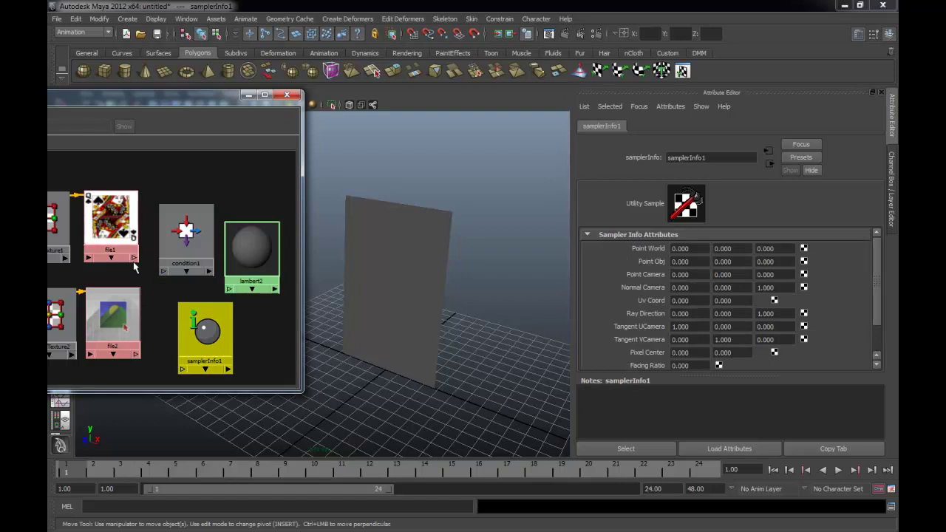
pyautogui.click(131, 258)
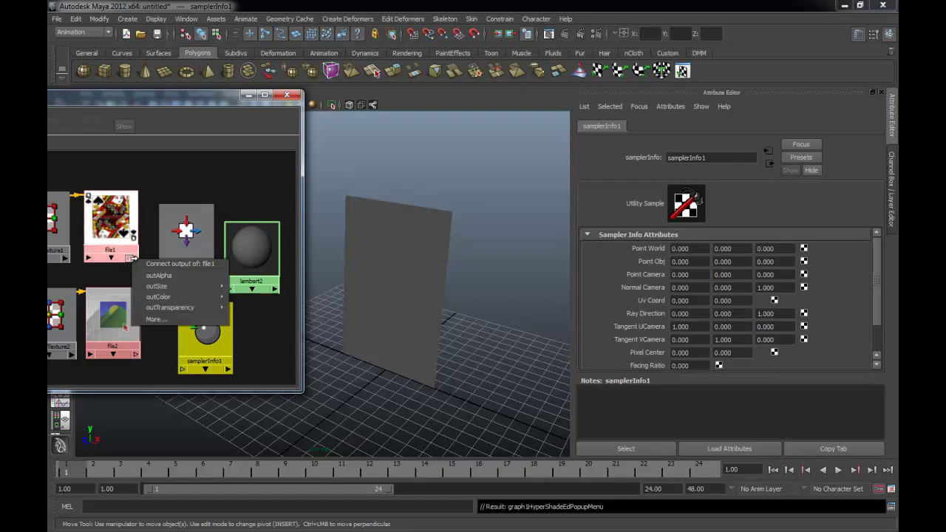
pyautogui.click(133, 258)
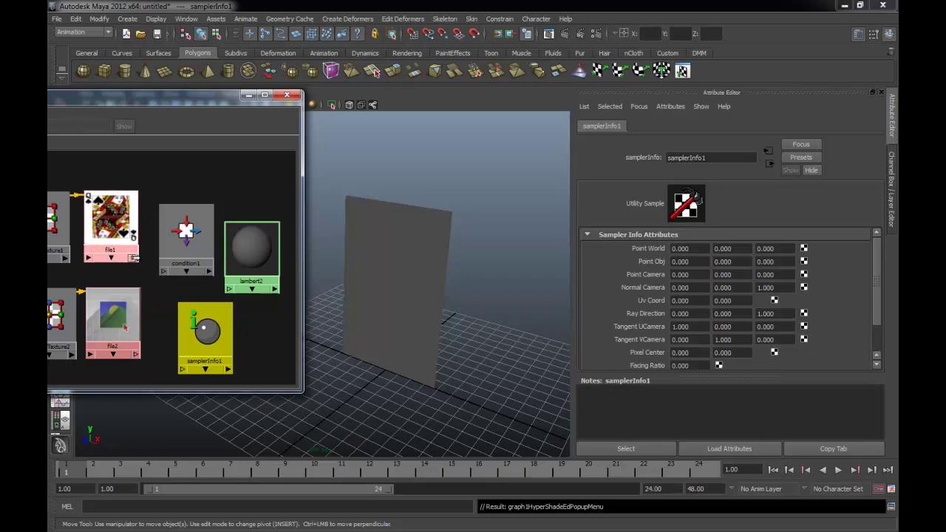
pyautogui.click(134, 257)
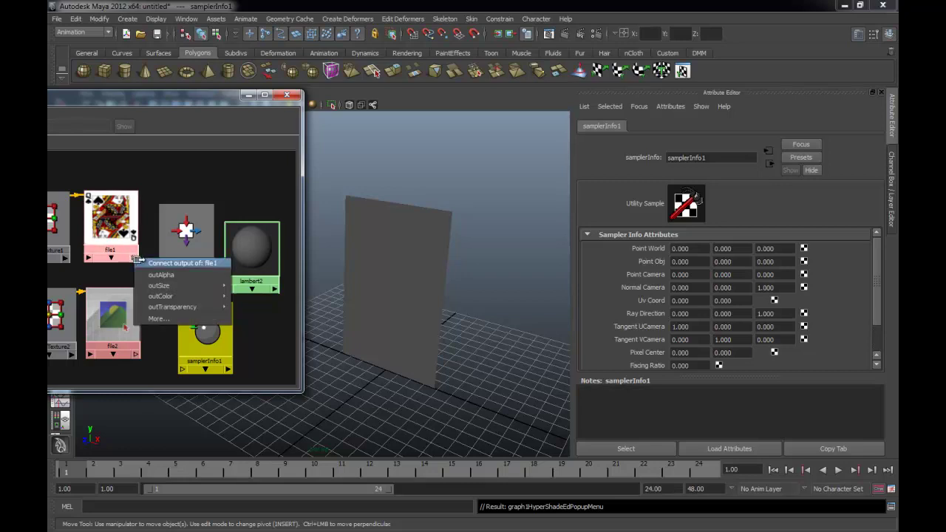
pyautogui.click(251, 297)
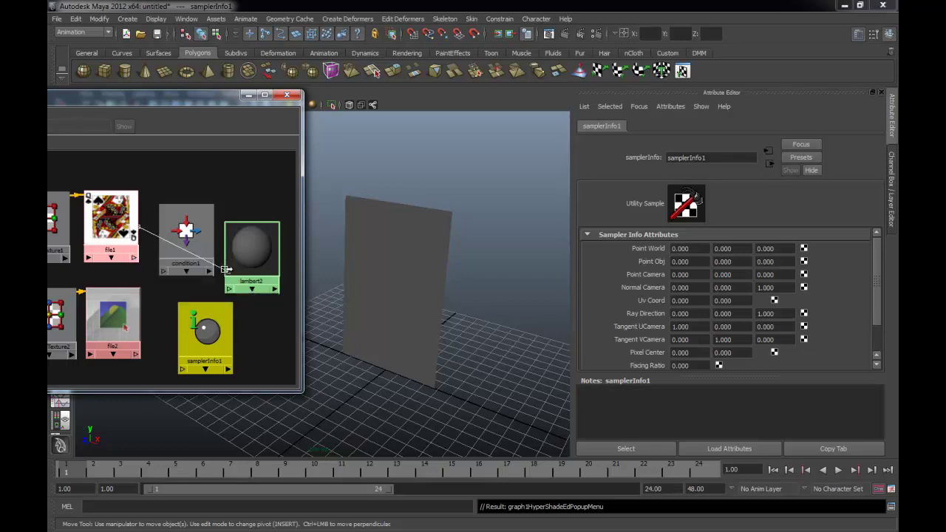
pyautogui.click(187, 232)
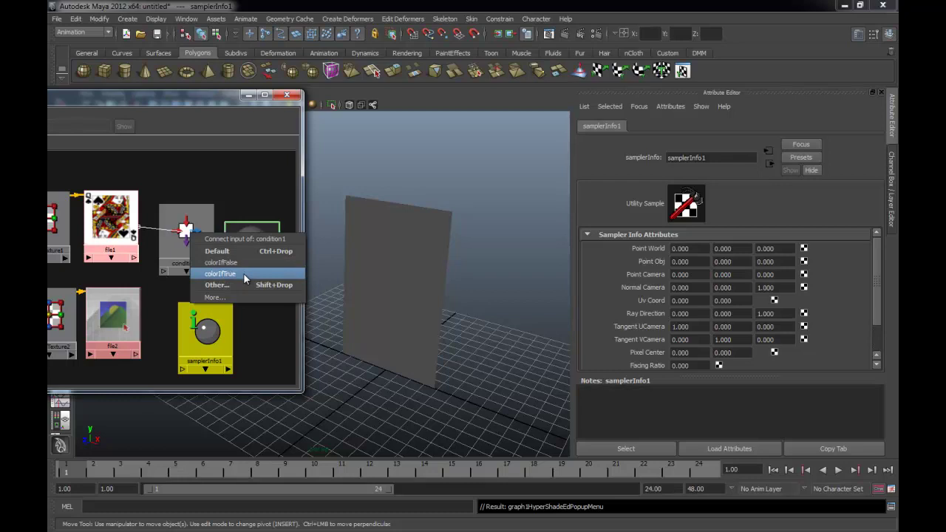
pyautogui.click(246, 278)
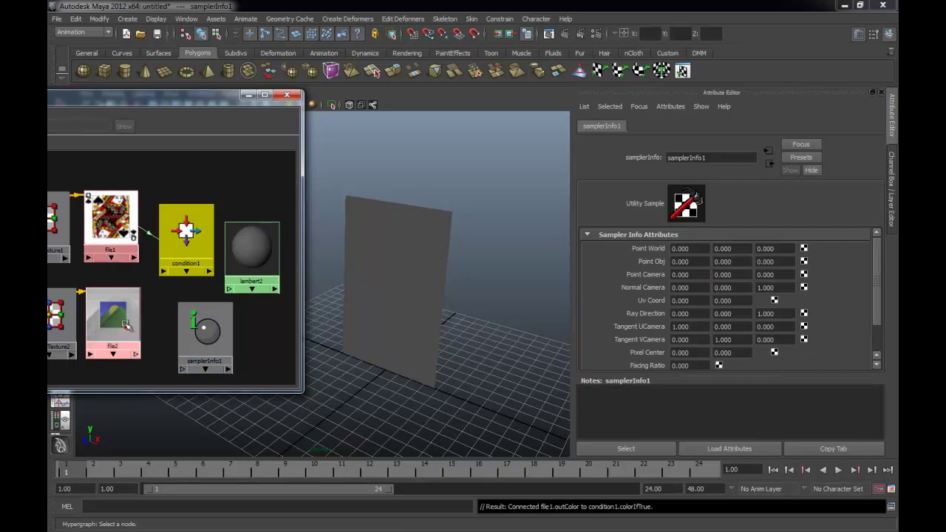
# Connect file2's outColor to condition1's colorIfFalse.
pyautogui.click(124, 343)
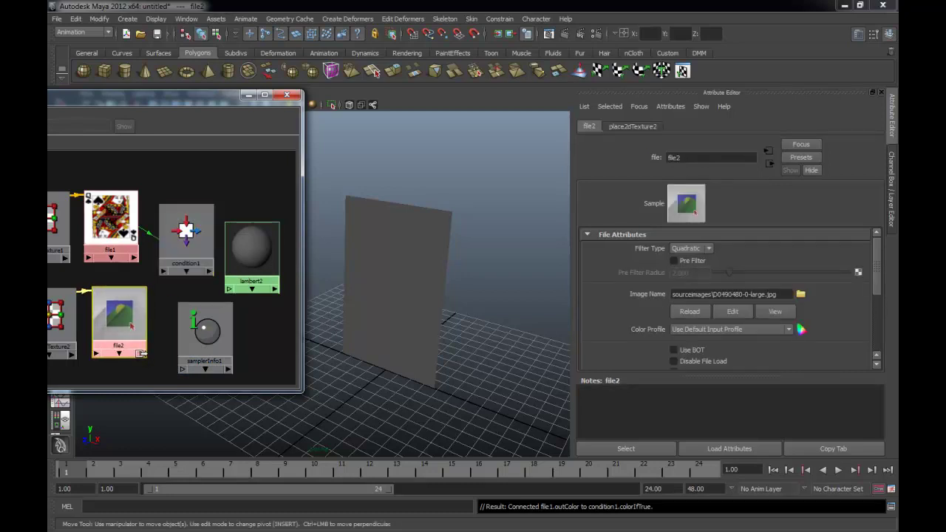
pyautogui.rightClick(140, 353)
pyautogui.moveTo(169, 391)
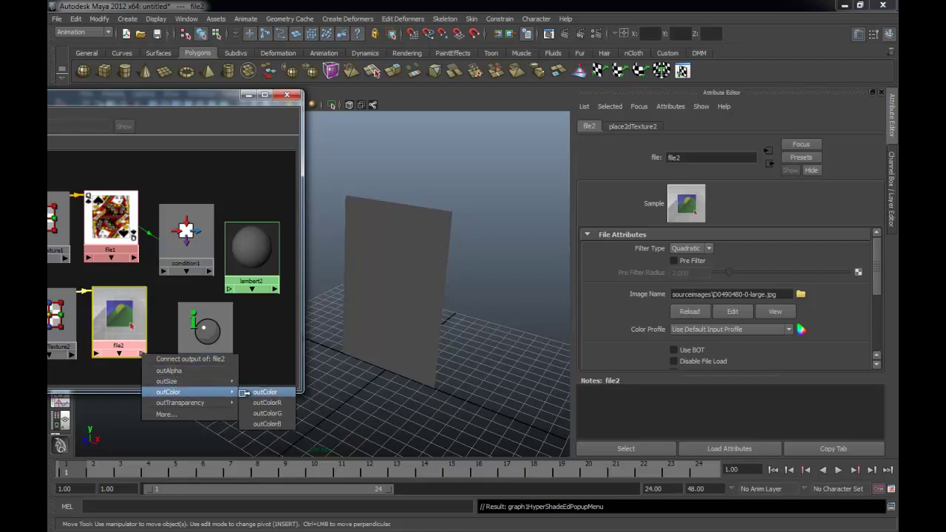
pyautogui.click(263, 393)
pyautogui.click(199, 228)
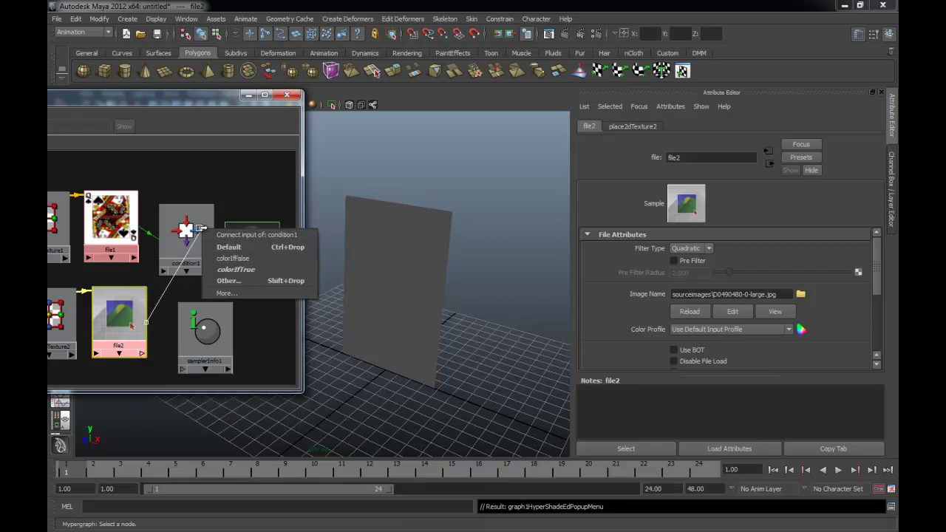
pyautogui.click(254, 260)
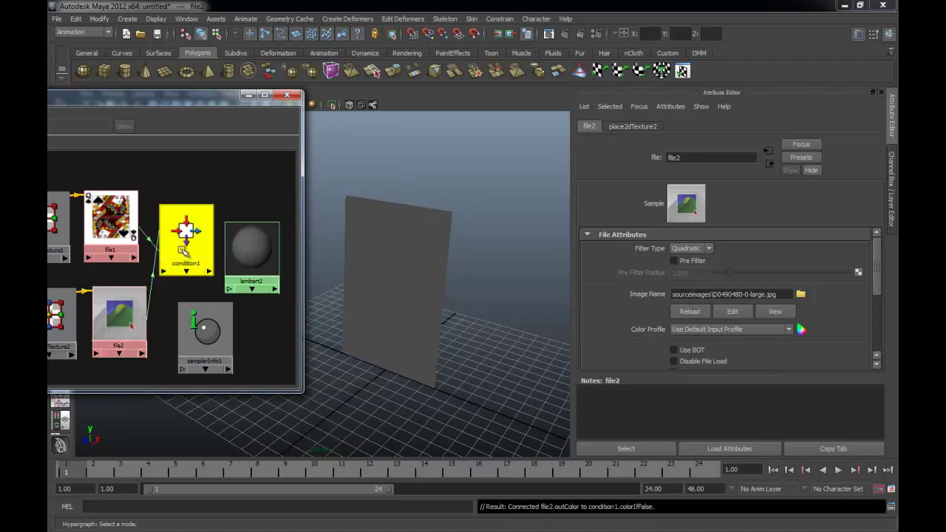
# Tidy the node layout and drag samplerInfo1 onto condition1.
pyautogui.moveTo(185, 230); pyautogui.dragTo(182, 243)
pyautogui.moveTo(268, 265); pyautogui.dragTo(277, 263)
pyautogui.moveTo(201, 252); pyautogui.dragTo(210, 252)
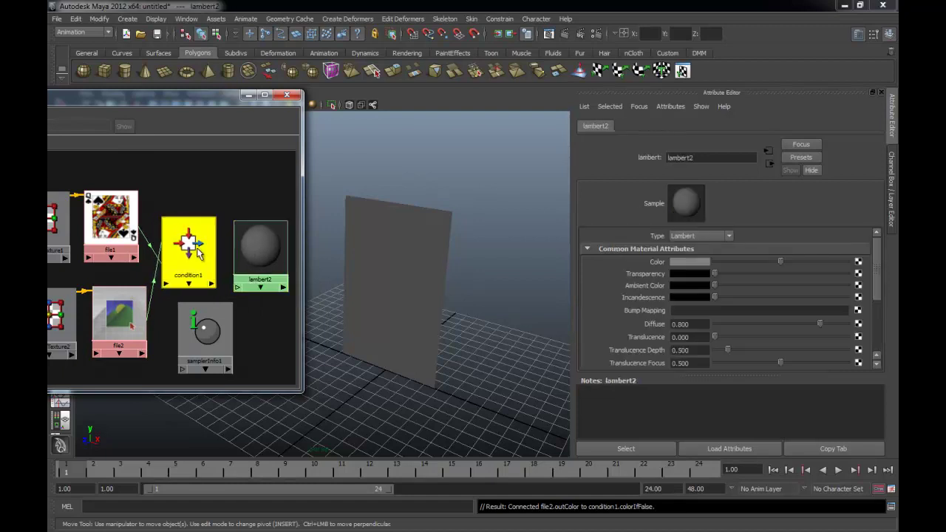
pyautogui.moveTo(210, 343)
pyautogui.mouseDown()
pyautogui.moveTo(209, 334)
pyautogui.moveTo(206, 342)
pyautogui.mouseUp()
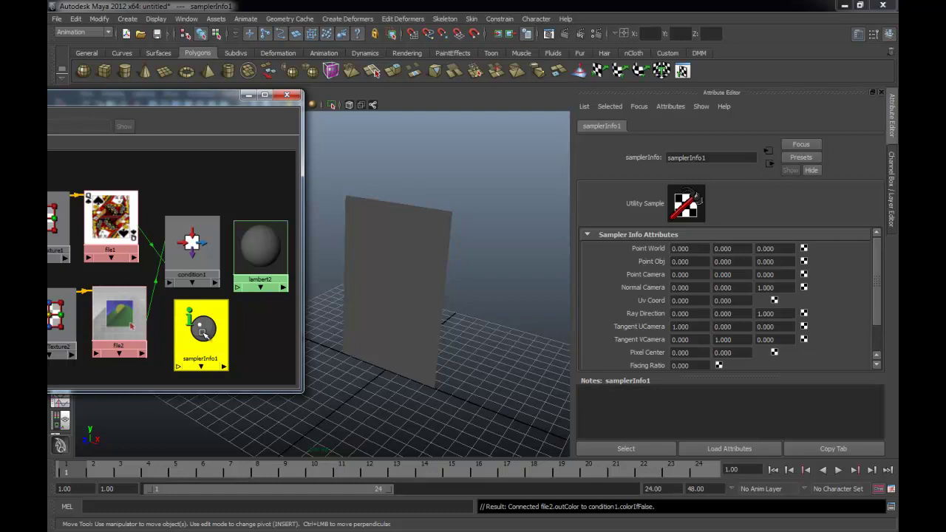
pyautogui.moveTo(203, 333); pyautogui.dragTo(195, 234, button='middle')
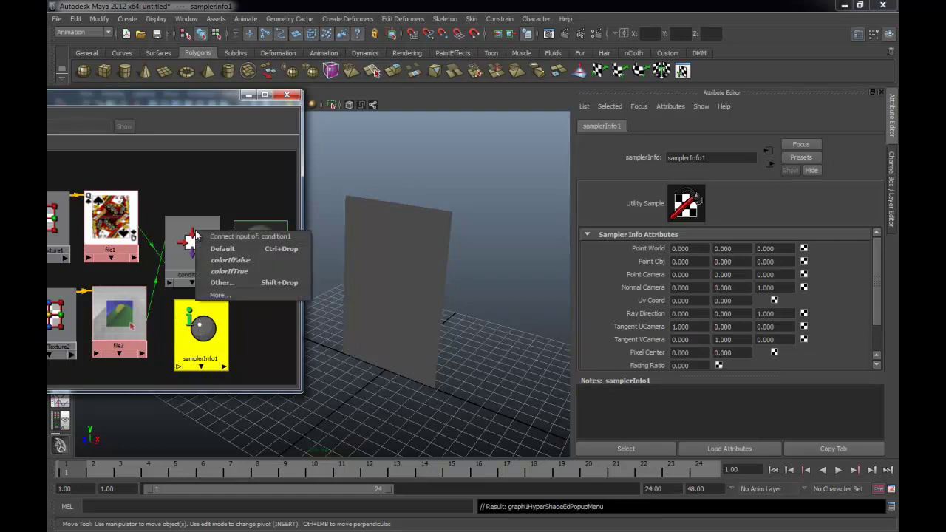
# Connect samplerInfo1's flippedNormal output to condition1's firstTerm.
pyautogui.click(232, 285)
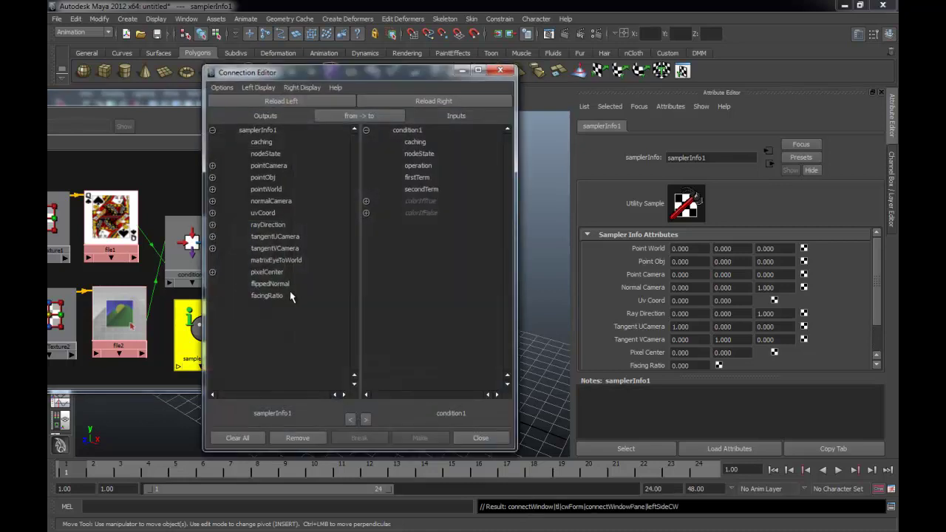
pyautogui.click(275, 288)
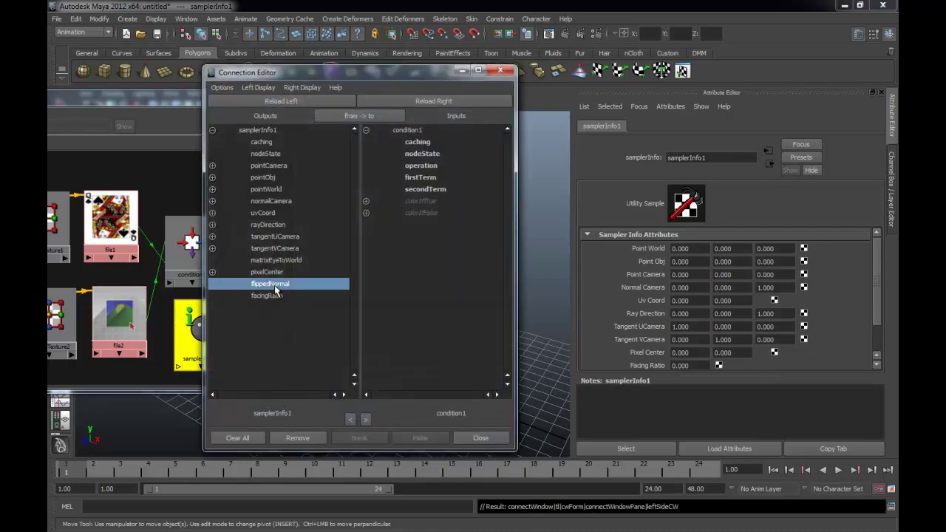
pyautogui.click(419, 178)
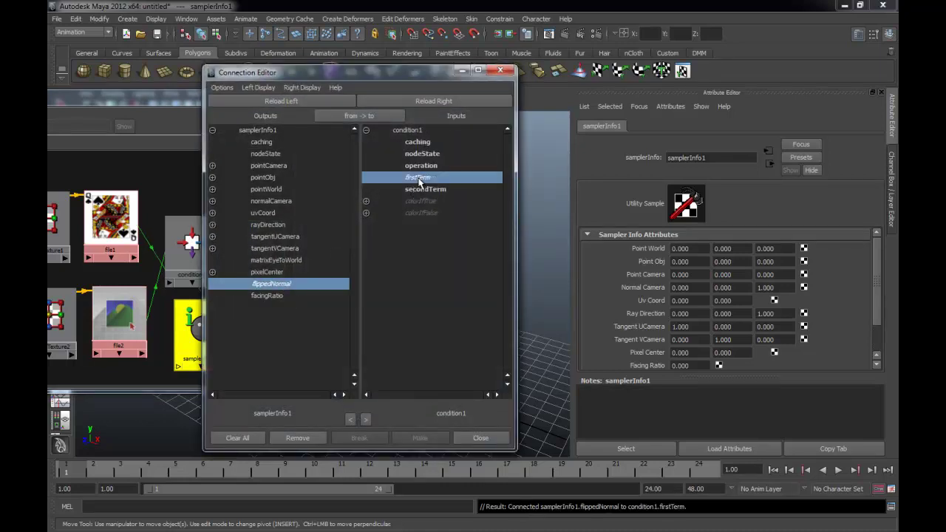
pyautogui.click(482, 438)
# Plug condition1's outColor into lambert2's color so the queen of spades shows on the plane.
pyautogui.moveTo(243, 255); pyautogui.dragTo(254, 254)
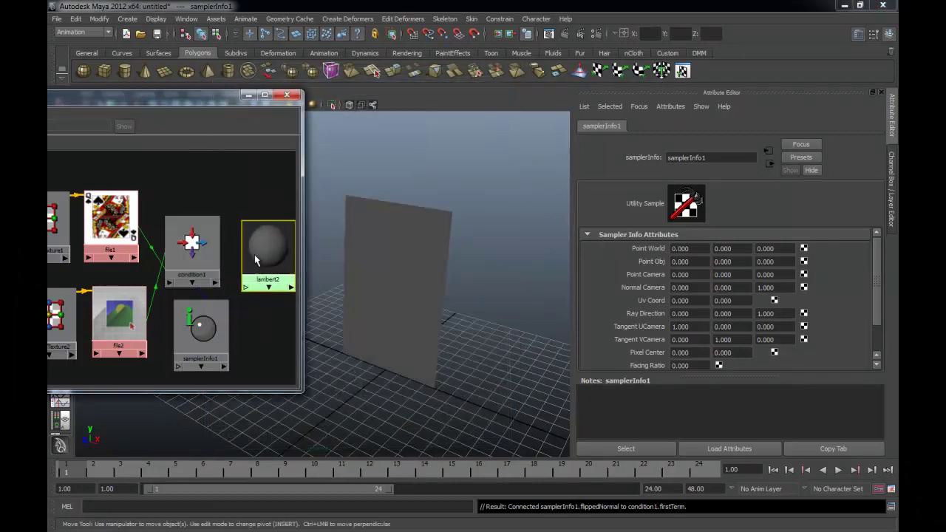
pyautogui.moveTo(187, 247); pyautogui.dragTo(185, 226)
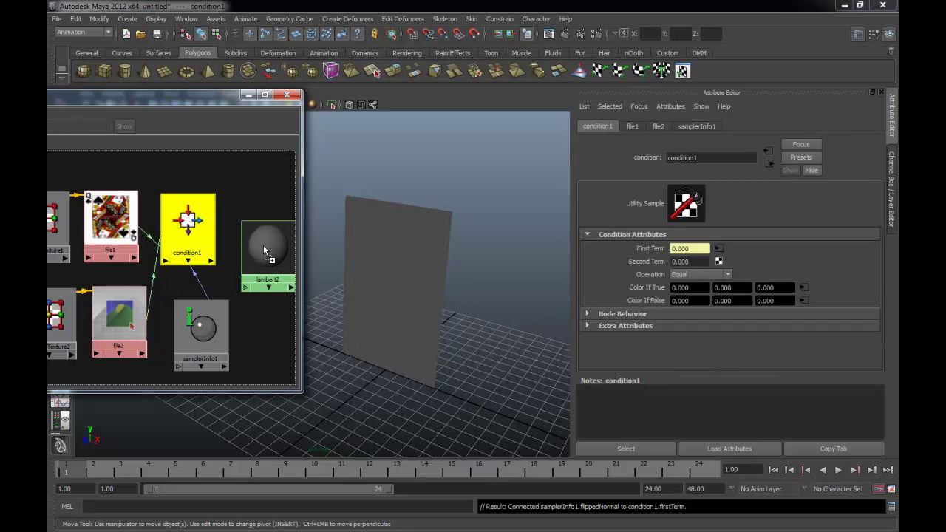
pyautogui.moveTo(265, 245); pyautogui.dragTo(265, 246, button='middle')
pyautogui.click(306, 287)
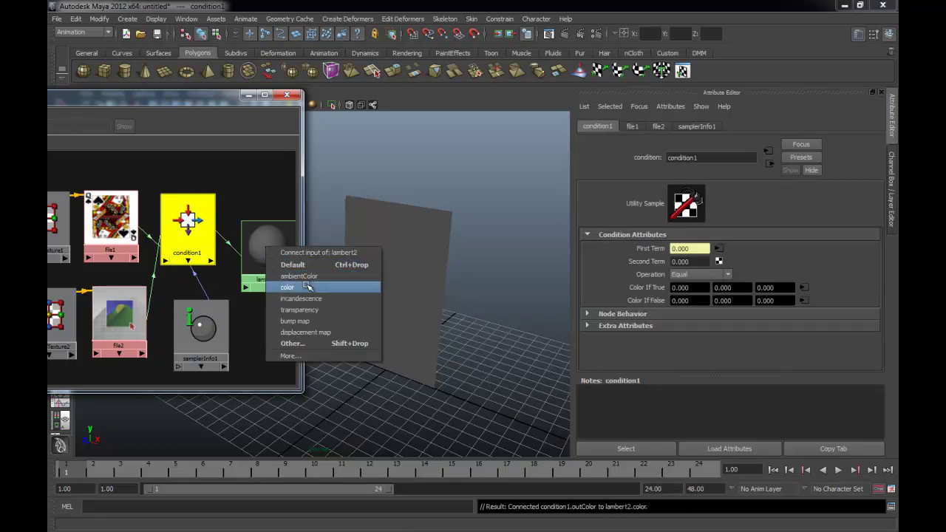
pyautogui.click(269, 252)
pyautogui.click(248, 94)
pyautogui.moveTo(266, 237)
pyautogui.keyDown('alt'); pyautogui.mouseDown()
pyautogui.moveTo(394, 240)
pyautogui.moveTo(376, 227)
pyautogui.moveTo(421, 234)
pyautogui.mouseUp(); pyautogui.keyUp('alt')
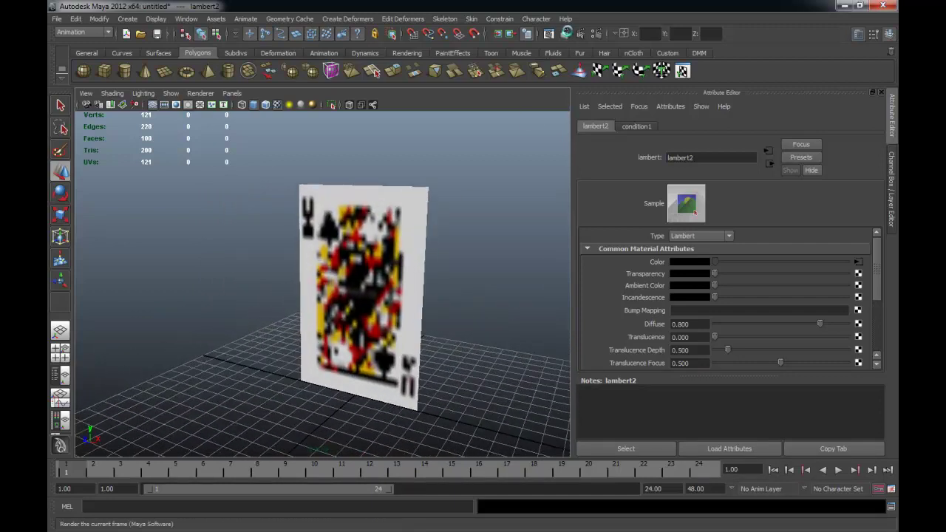
# Test-render the card from several angles to check its front and back.
pyautogui.click(549, 34)
pyautogui.moveTo(614, 90)
pyautogui.mouseDown()
pyautogui.moveTo(546, 85)
pyautogui.moveTo(616, 97)
pyautogui.mouseUp()
pyautogui.moveTo(291, 271)
pyautogui.keyDown('alt'); pyautogui.mouseDown()
pyautogui.moveTo(207, 258)
pyautogui.moveTo(286, 232)
pyautogui.moveTo(232, 229)
pyautogui.moveTo(351, 239)
pyautogui.mouseUp(); pyautogui.keyUp('alt')
pyautogui.click(428, 125)
pyautogui.click(425, 124)
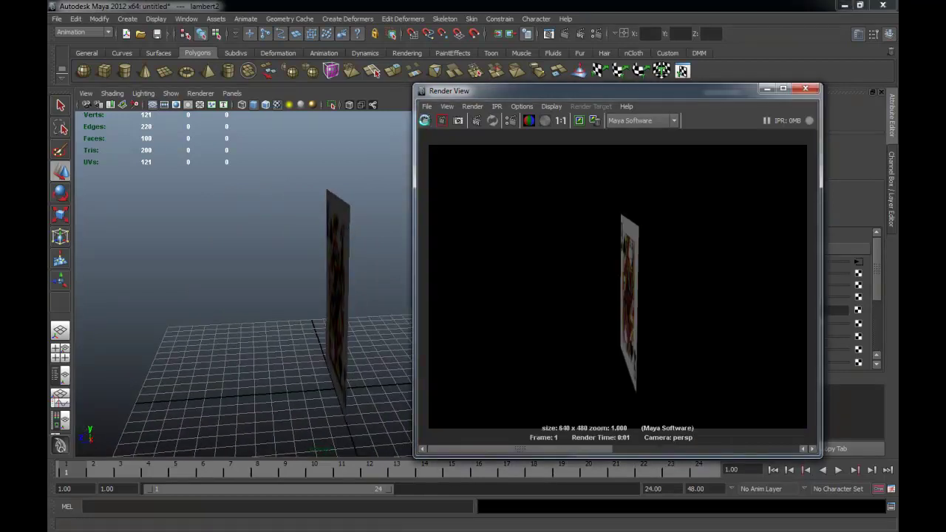
pyautogui.keyDown('alt'); pyautogui.moveTo(291, 185); pyautogui.dragTo(249, 190); pyautogui.keyUp('alt')
pyautogui.click(429, 124)
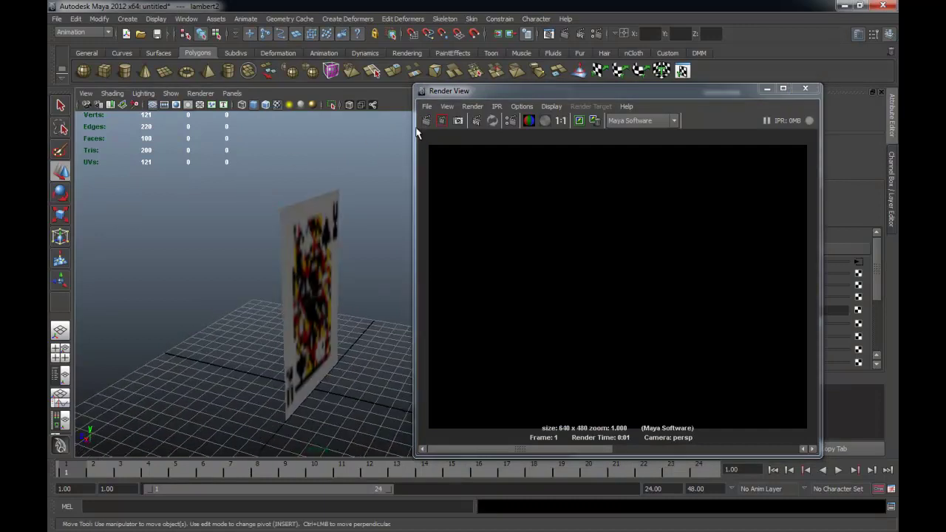
pyautogui.click(443, 121)
pyautogui.moveTo(325, 175)
pyautogui.keyDown('alt'); pyautogui.mouseDown()
pyautogui.moveTo(330, 157)
pyautogui.moveTo(296, 222)
pyautogui.mouseUp(); pyautogui.keyUp('alt')
# Add an ambient light from the Rendering shelf and raise it above the card.
pyautogui.click(407, 53)
pyautogui.click(82, 70)
pyautogui.moveTo(321, 305); pyautogui.dragTo(310, 133)
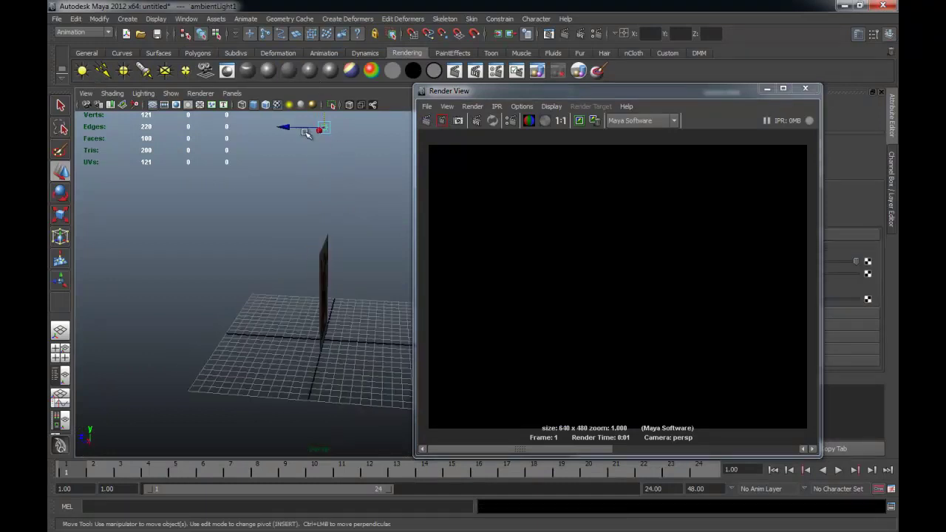
pyautogui.click(425, 121)
# Re-render the lit card face from a few angles, then close Render View.
pyautogui.keyDown('alt'); pyautogui.moveTo(310, 249); pyautogui.dragTo(404, 274); pyautogui.keyUp('alt')
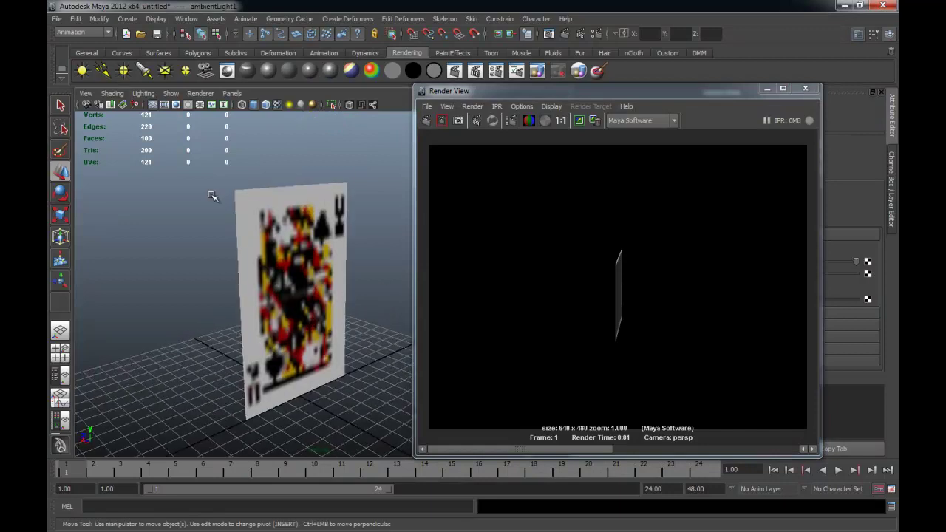
pyautogui.keyDown('alt'); pyautogui.moveTo(212, 195); pyautogui.dragTo(326, 181); pyautogui.keyUp('alt')
pyautogui.click(425, 121)
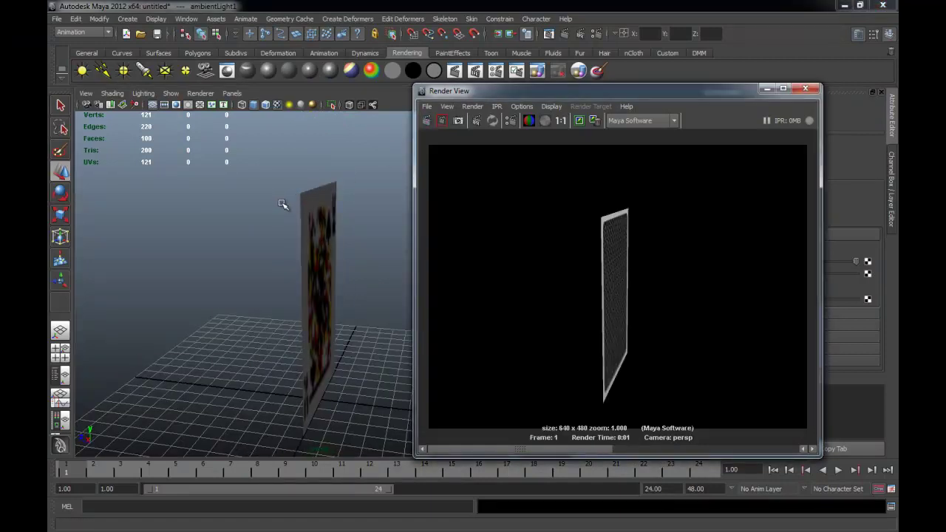
pyautogui.keyDown('alt'); pyautogui.moveTo(226, 205); pyautogui.dragTo(389, 180); pyautogui.keyUp('alt')
pyautogui.click(427, 121)
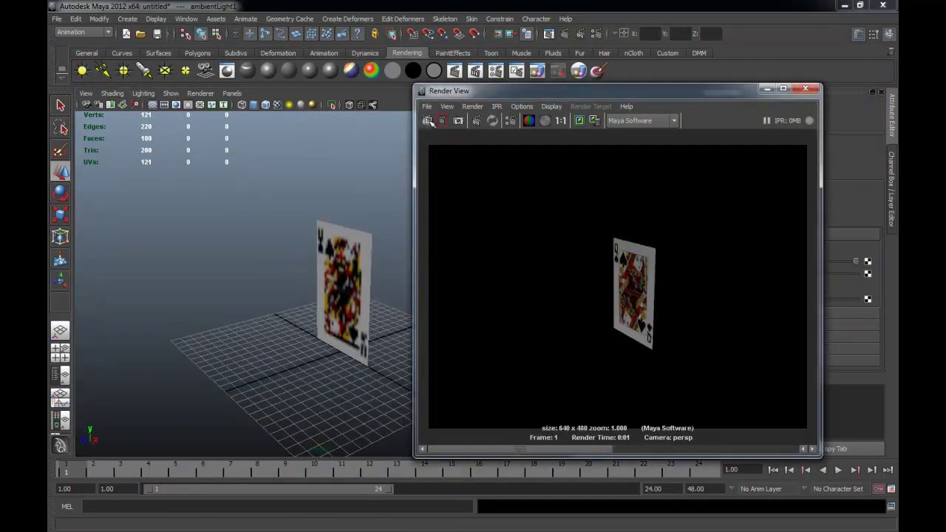
pyautogui.moveTo(285, 209)
pyautogui.keyDown('alt'); pyautogui.mouseDown()
pyautogui.moveTo(311, 242)
pyautogui.moveTo(306, 222)
pyautogui.mouseUp(); pyautogui.keyUp('alt')
pyautogui.press('w')
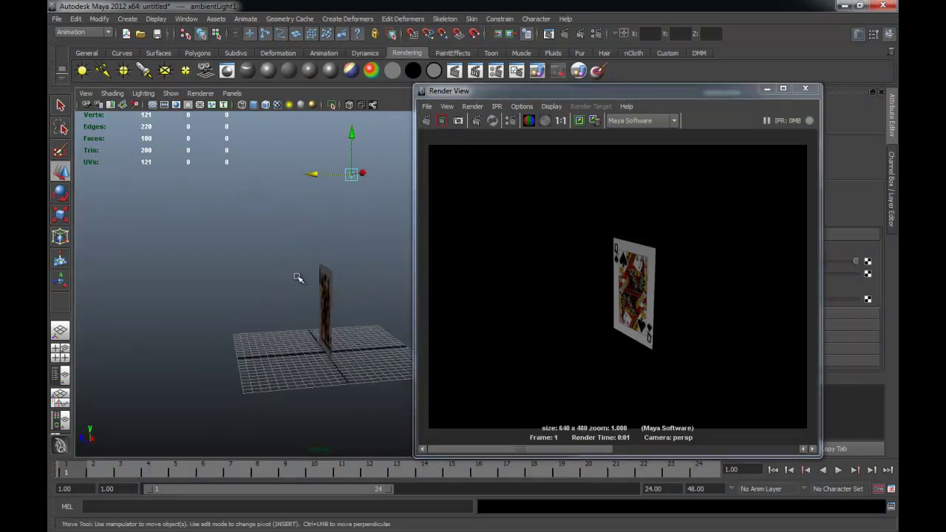
pyautogui.click(682, 91)
pyautogui.click(804, 89)
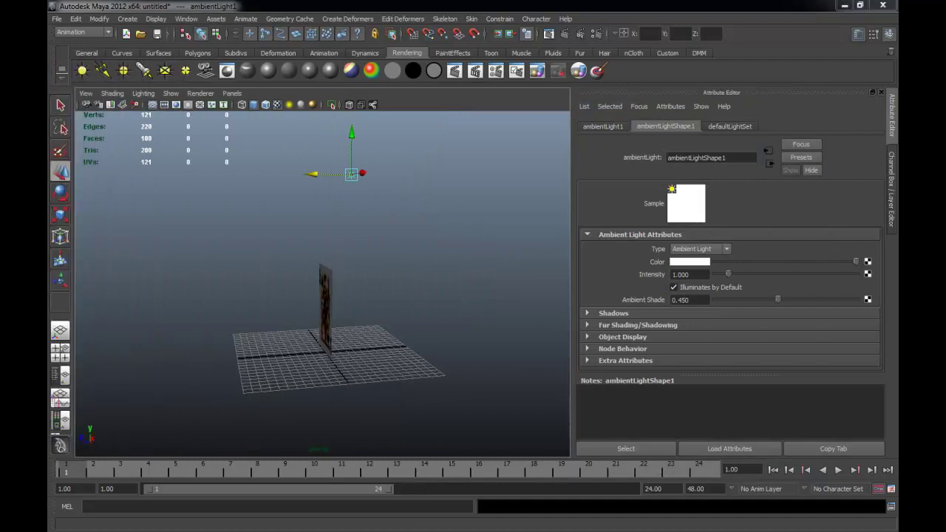
# Switch the card plane to vertex mode and select its upper rows of vertices.
pyautogui.keyDown('alt'); pyautogui.moveTo(313, 253); pyautogui.dragTo(465, 300, button='right'); pyautogui.keyUp('alt')
pyautogui.keyDown('alt'); pyautogui.moveTo(414, 308); pyautogui.dragTo(435, 258); pyautogui.keyUp('alt')
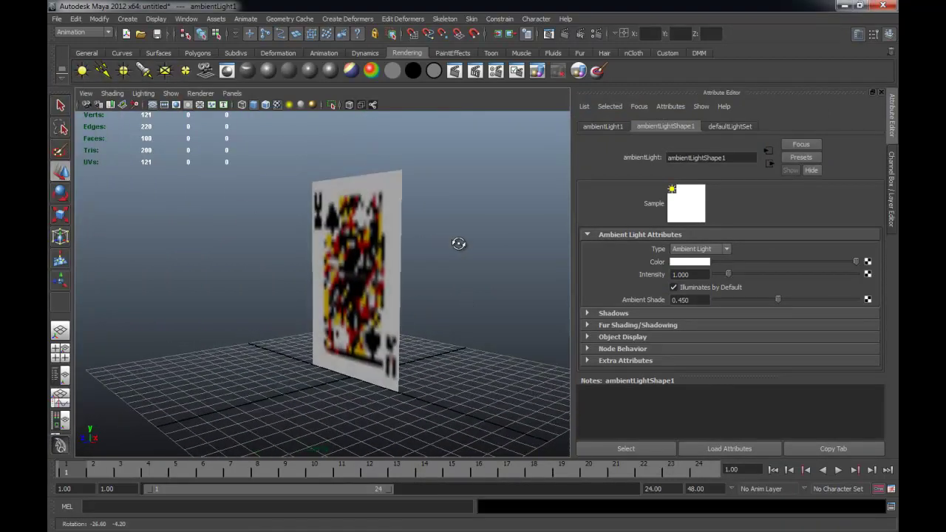
pyautogui.click(368, 250)
pyautogui.moveTo(367, 250)
pyautogui.keyDown('alt'); pyautogui.mouseDown()
pyautogui.moveTo(340, 254)
pyautogui.moveTo(338, 244)
pyautogui.mouseUp(); pyautogui.keyUp('alt')
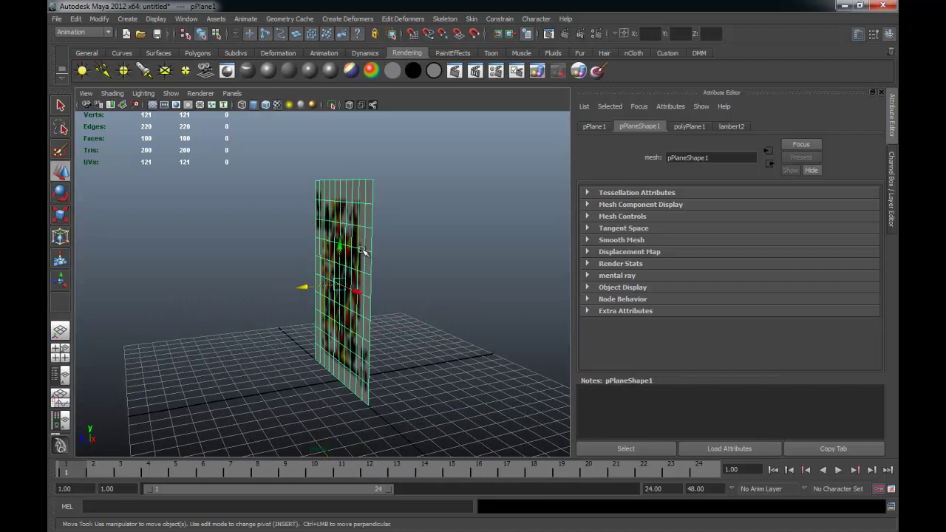
pyautogui.keyDown('alt'); pyautogui.moveTo(363, 251); pyautogui.dragTo(338, 238); pyautogui.keyUp('alt')
pyautogui.moveTo(337, 238); pyautogui.dragTo(310, 237, button='right')
pyautogui.moveTo(311, 236)
pyautogui.keyDown('alt'); pyautogui.mouseDown()
pyautogui.moveTo(283, 163)
pyautogui.moveTo(271, 156)
pyautogui.mouseUp(); pyautogui.keyUp('alt')
pyautogui.moveTo(465, 262); pyautogui.dragTo(466, 264)
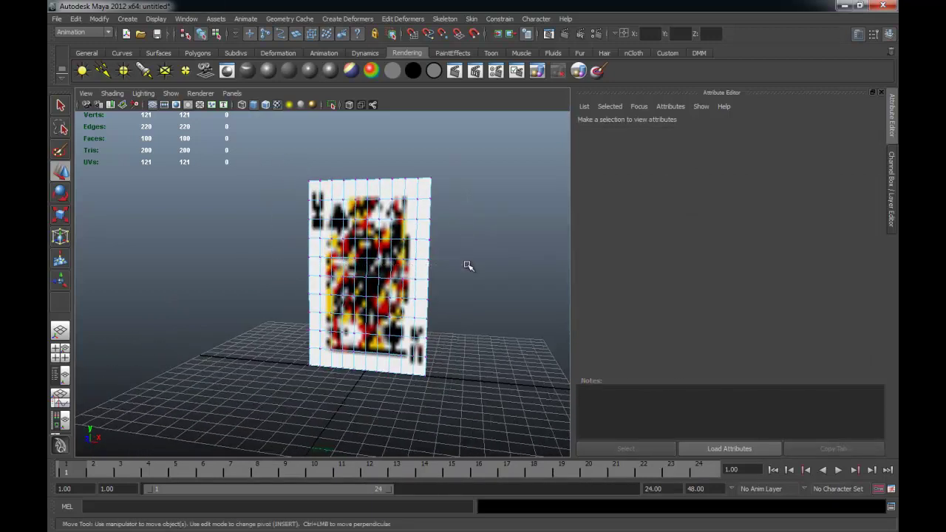
# Rotate the selected upper vertices to fold the card's top half forward.
pyautogui.press('e')
pyautogui.keyDown('alt'); pyautogui.moveTo(401, 313); pyautogui.dragTo(365, 227); pyautogui.keyUp('alt')
pyautogui.moveTo(311, 204); pyautogui.dragTo(376, 234)
pyautogui.press('w')
pyautogui.moveTo(319, 246)
pyautogui.keyDown('alt'); pyautogui.mouseDown()
pyautogui.moveTo(301, 211)
pyautogui.moveTo(390, 197)
pyautogui.moveTo(412, 225)
pyautogui.moveTo(338, 270)
pyautogui.moveTo(352, 266)
pyautogui.moveTo(345, 264)
pyautogui.moveTo(416, 311)
pyautogui.mouseUp(); pyautogui.keyUp('alt')
pyautogui.press('e')
# Clear the vertex selection and return the card plane to Object Mode.
pyautogui.click(417, 311)
pyautogui.rightClick(385, 203)
pyautogui.click(435, 187)
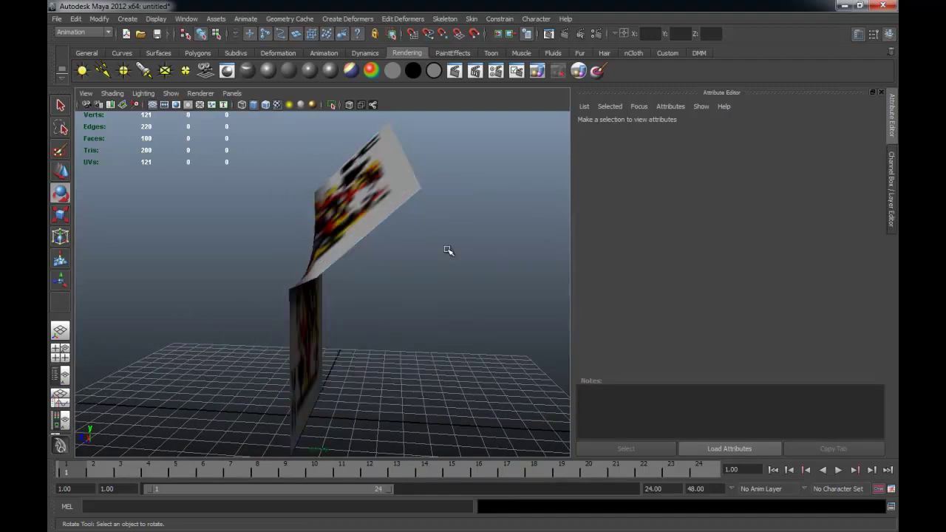
pyautogui.keyDown('alt'); pyautogui.moveTo(447, 249); pyautogui.dragTo(402, 318, button='middle'); pyautogui.keyUp('alt')
pyautogui.moveTo(401, 318)
pyautogui.keyDown('alt'); pyautogui.mouseDown()
pyautogui.moveTo(394, 320)
pyautogui.moveTo(417, 325)
pyautogui.mouseUp(); pyautogui.keyUp('alt')
pyautogui.press('e')
# Render the bent card from several angles to check the queen front and patterned back.
pyautogui.click(564, 35)
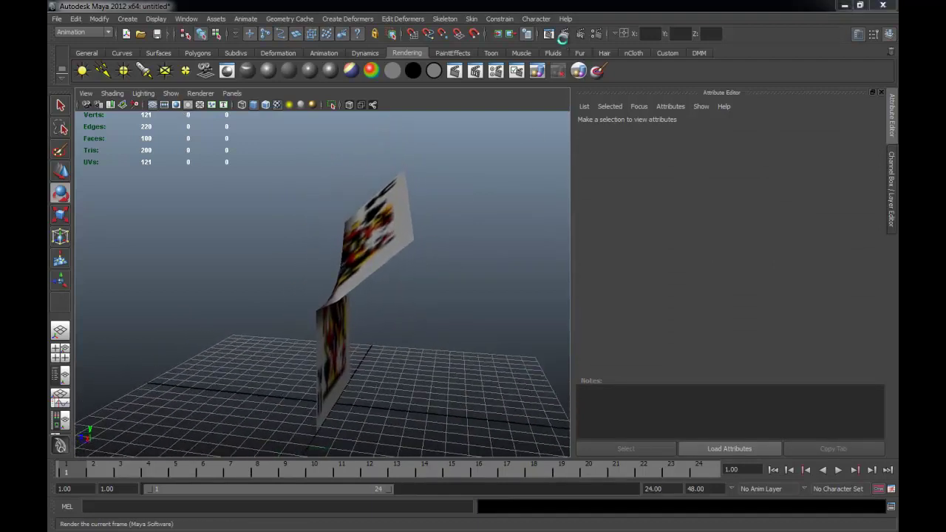
pyautogui.moveTo(343, 76); pyautogui.dragTo(740, 90)
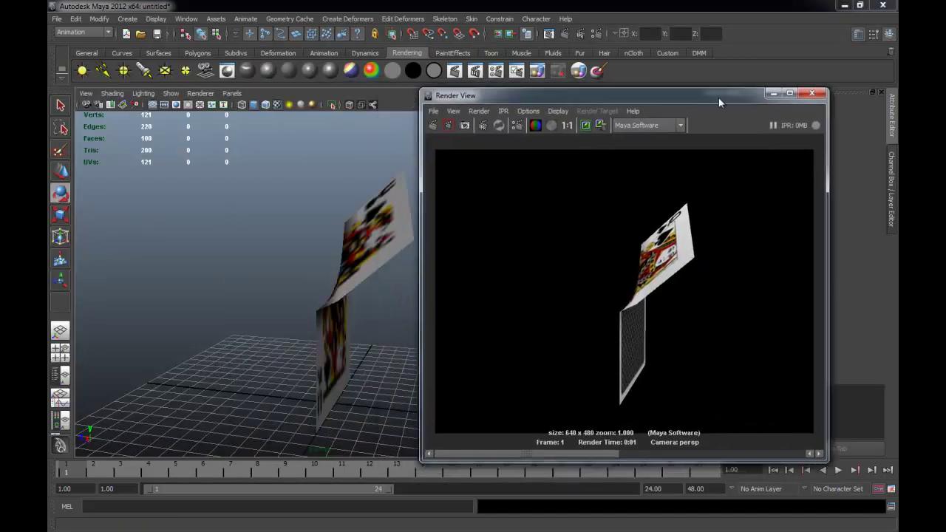
pyautogui.moveTo(388, 282)
pyautogui.keyDown('alt'); pyautogui.mouseDown()
pyautogui.moveTo(355, 281)
pyautogui.moveTo(367, 277)
pyautogui.mouseUp(); pyautogui.keyUp('alt')
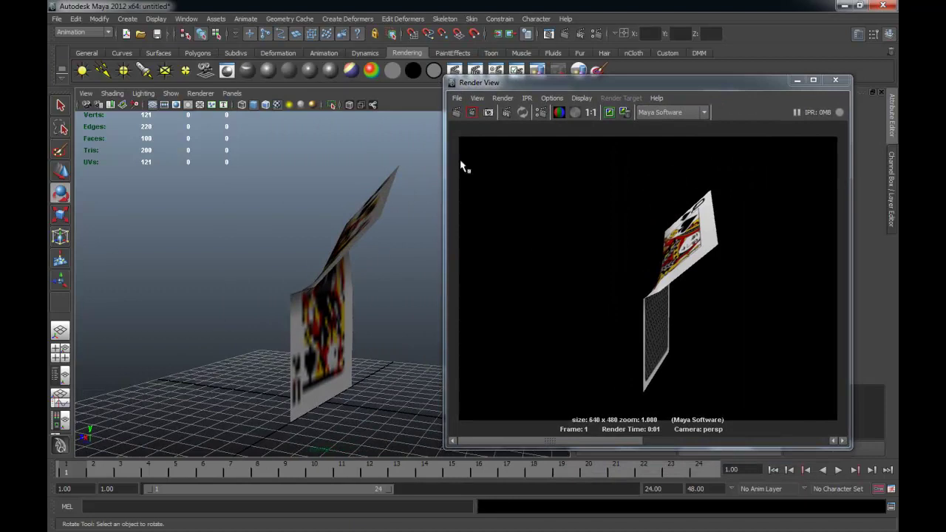
pyautogui.click(478, 110)
pyautogui.moveTo(295, 231)
pyautogui.keyDown('alt'); pyautogui.mouseDown()
pyautogui.moveTo(421, 241)
pyautogui.moveTo(358, 244)
pyautogui.moveTo(215, 303)
pyautogui.moveTo(327, 322)
pyautogui.moveTo(390, 273)
pyautogui.moveTo(374, 191)
pyautogui.mouseUp(); pyautogui.keyUp('alt')
pyautogui.click(456, 113)
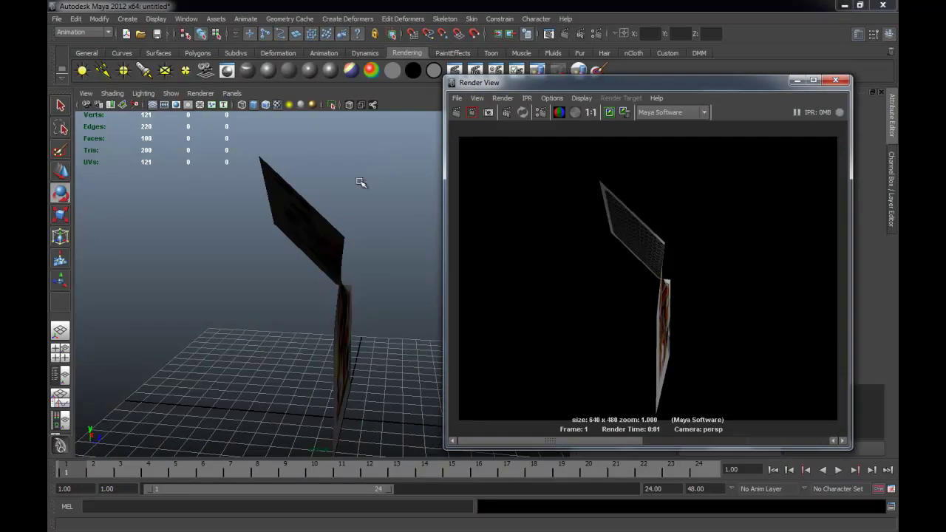
# Render the textured front from closer angles, close Render View, and reopen the card's mode menu.
pyautogui.keyDown('alt'); pyautogui.moveTo(361, 182); pyautogui.dragTo(323, 259); pyautogui.keyUp('alt')
pyautogui.press('6')
pyautogui.keyDown('alt'); pyautogui.moveTo(323, 259); pyautogui.dragTo(369, 256, button='right'); pyautogui.keyUp('alt')
pyautogui.click(456, 113)
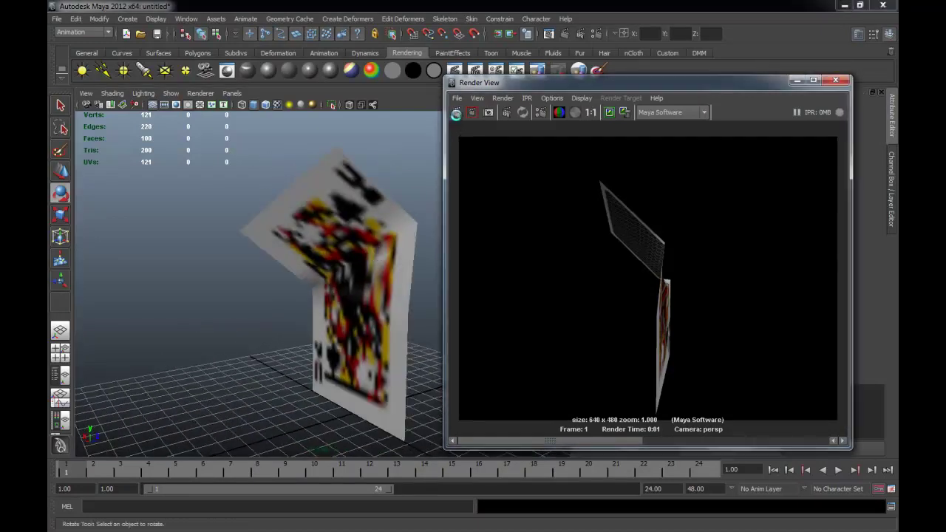
pyautogui.moveTo(348, 264)
pyautogui.keyDown('alt'); pyautogui.mouseDown()
pyautogui.moveTo(253, 270)
pyautogui.moveTo(386, 264)
pyautogui.moveTo(318, 285)
pyautogui.moveTo(338, 283)
pyautogui.mouseUp(); pyautogui.keyUp('alt')
pyautogui.click(456, 112)
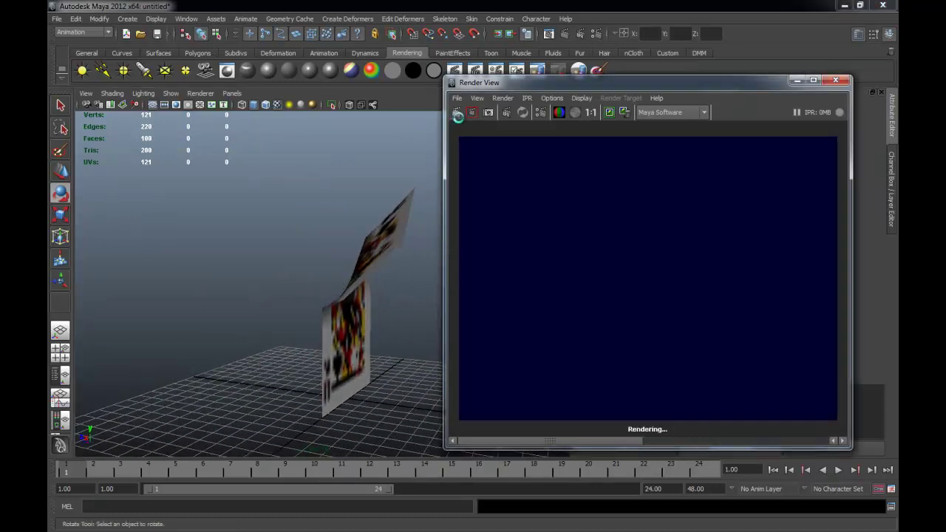
pyautogui.keyDown('alt'); pyautogui.moveTo(342, 237); pyautogui.dragTo(344, 242); pyautogui.keyUp('alt')
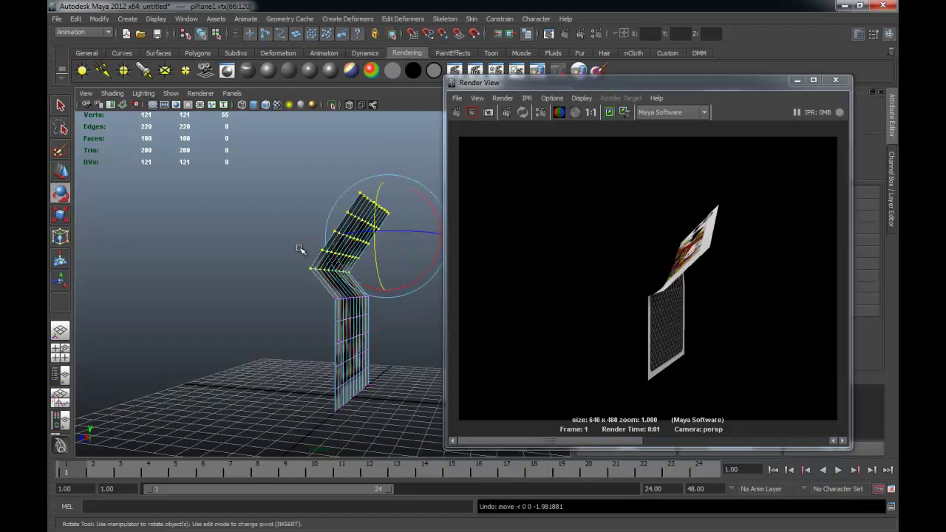
pyautogui.click(834, 81)
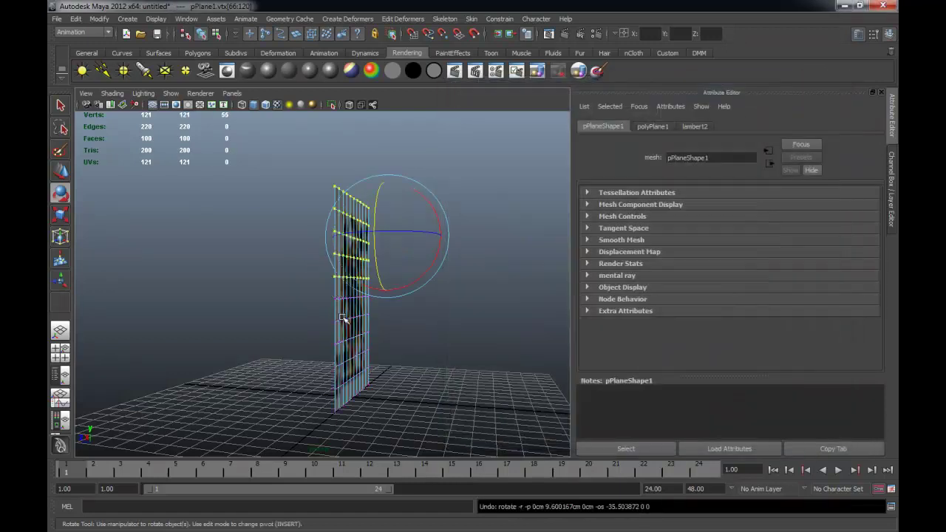
pyautogui.keyDown('alt'); pyautogui.moveTo(317, 325); pyautogui.dragTo(362, 332); pyautogui.keyUp('alt')
pyautogui.rightClick(362, 332)
pyautogui.click(403, 357)
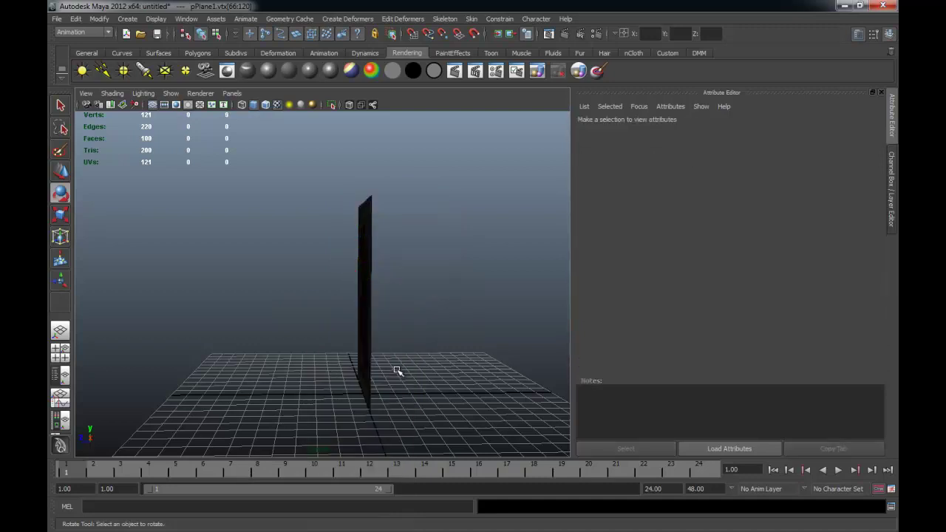
pyautogui.keyDown('alt'); pyautogui.moveTo(394, 372); pyautogui.dragTo(469, 382); pyautogui.keyUp('alt')
pyautogui.moveTo(366, 353)
pyautogui.keyDown('alt'); pyautogui.mouseDown()
pyautogui.moveTo(380, 345)
pyautogui.moveTo(274, 342)
pyautogui.mouseUp(); pyautogui.keyUp('alt')
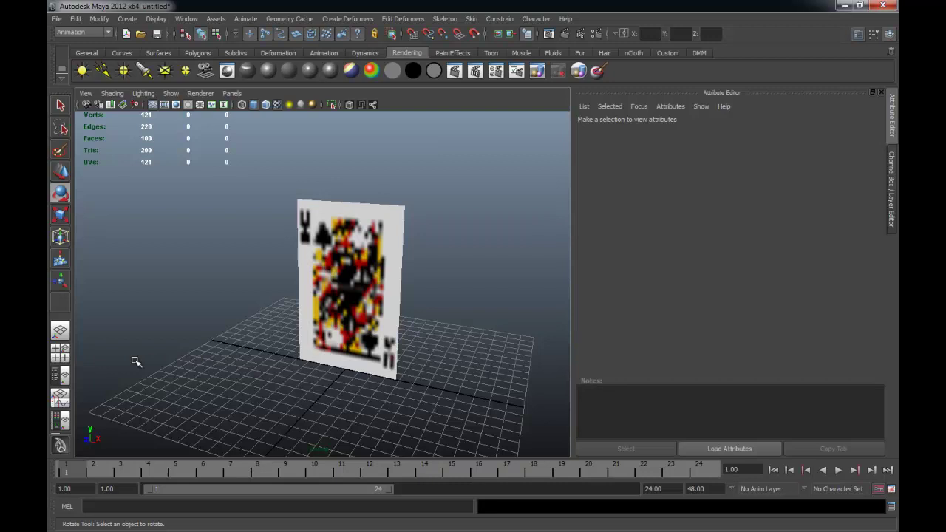